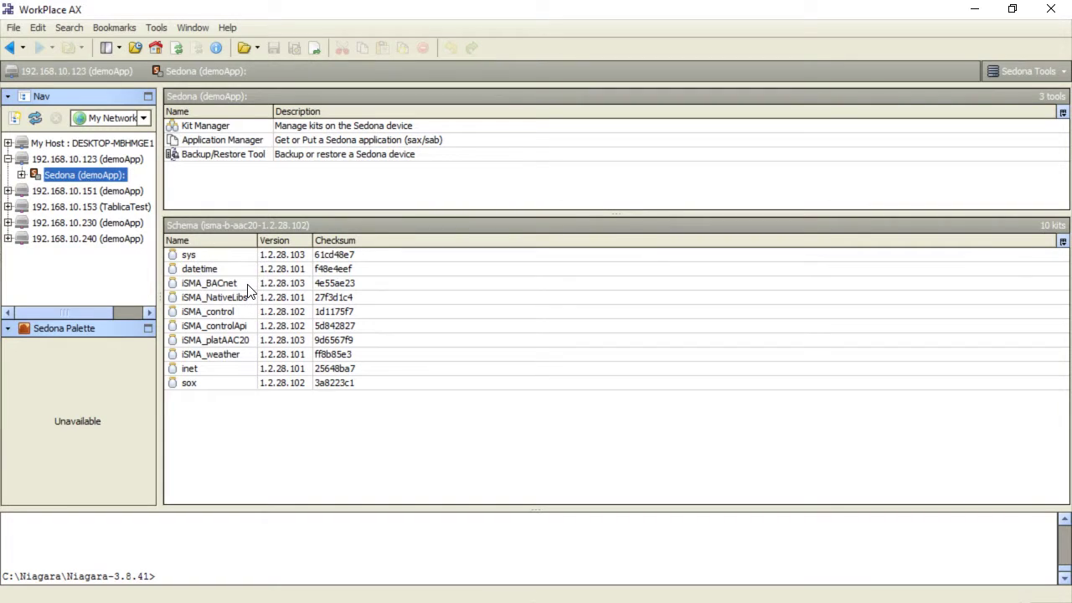
Add a driver of type iSMA_BACnet::BACnetNetwork, named BACnetNetwork, to the Drivers container of the Sedona app
{"action": "left_click", "coordinate": [248, 284]}
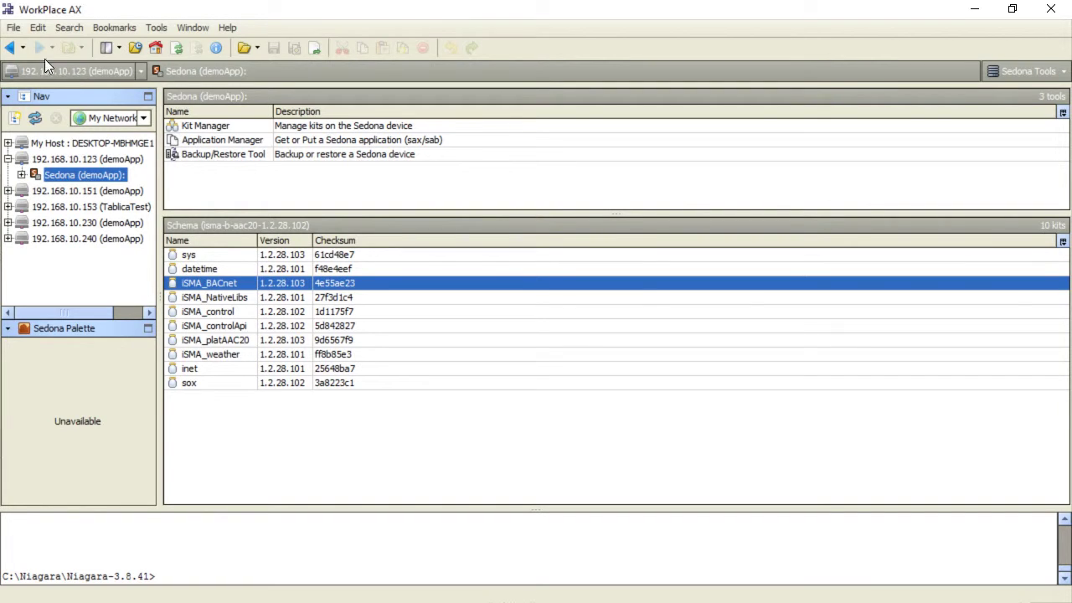
{"action": "left_click", "coordinate": [9, 48]}
{"action": "double_click", "coordinate": [201, 142]}
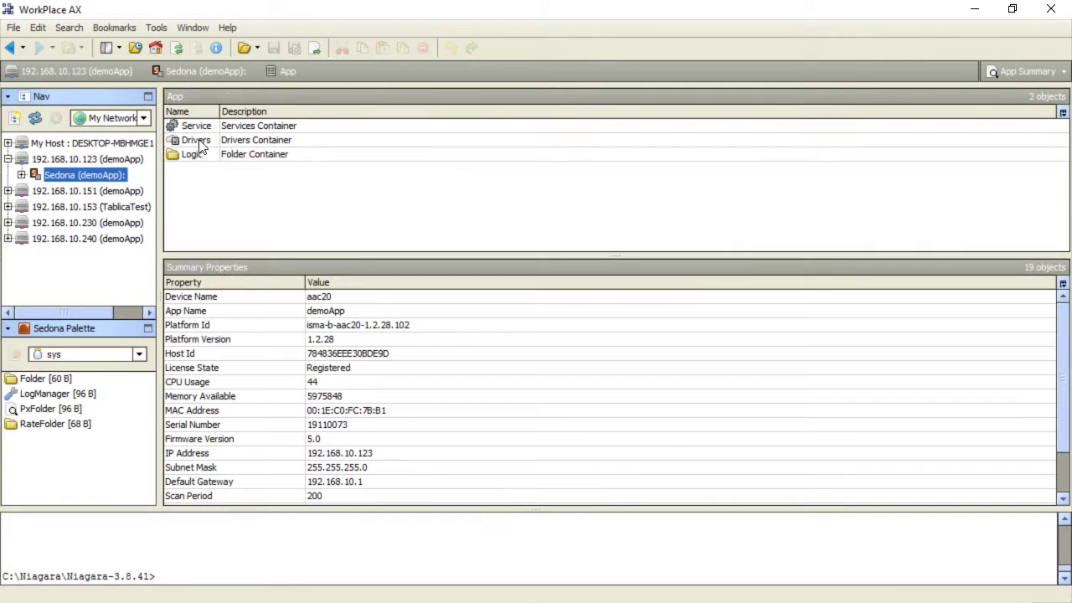
{"action": "left_click", "coordinate": [189, 142]}
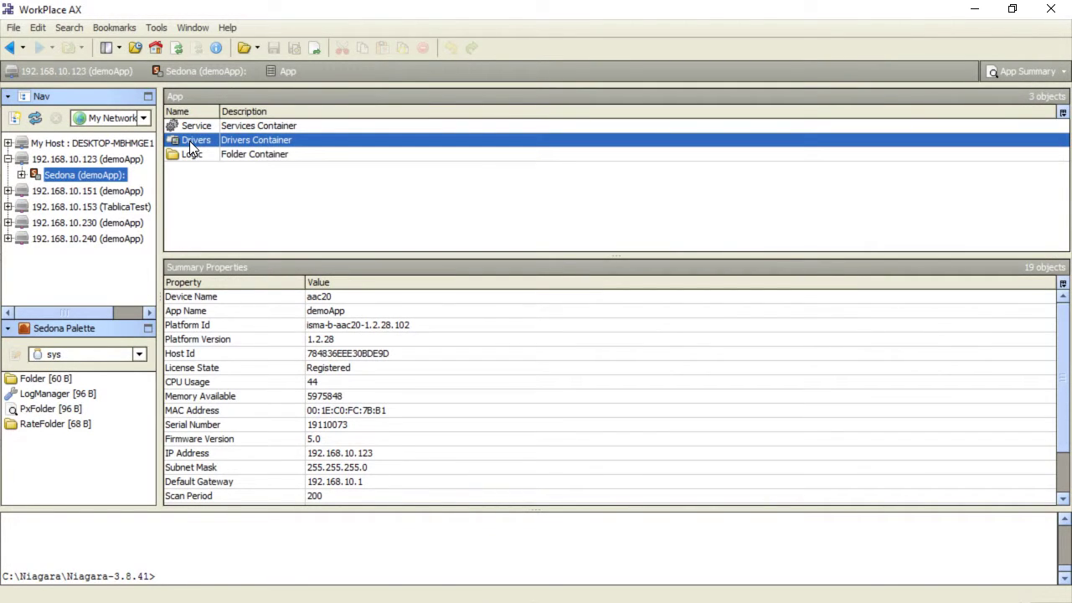
{"action": "double_click", "coordinate": [189, 141]}
{"action": "left_click", "coordinate": [614, 495]}
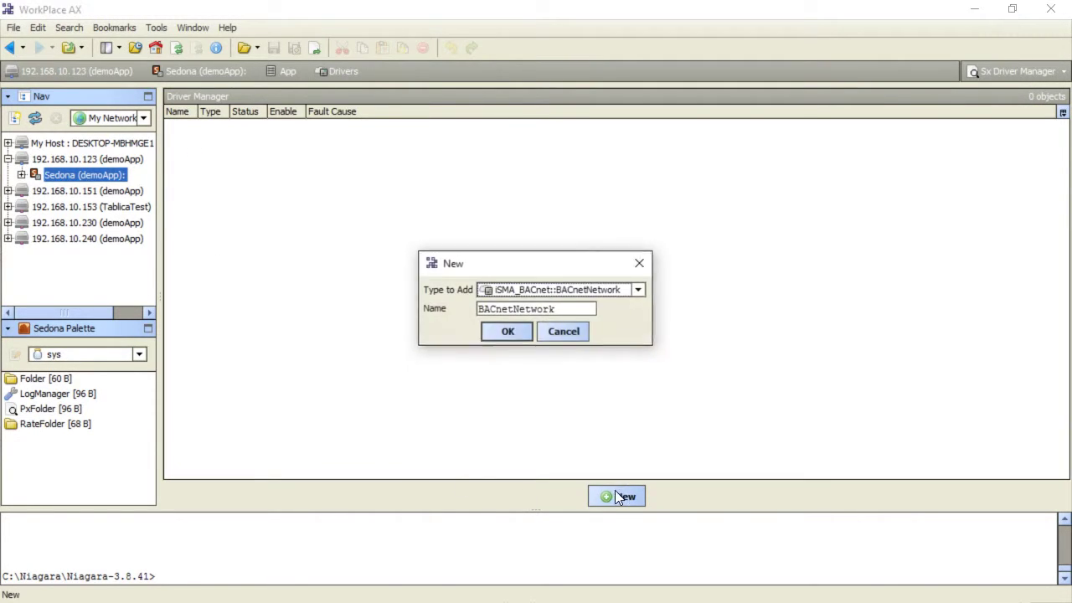
{"action": "left_click", "coordinate": [637, 290]}
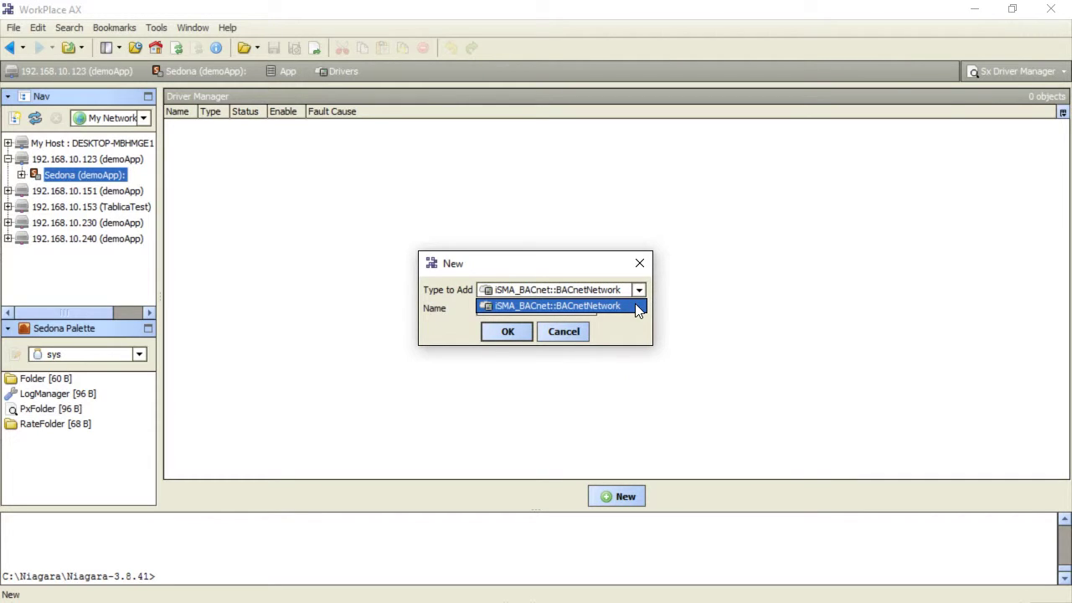
{"action": "left_click", "coordinate": [635, 306]}
{"action": "left_click", "coordinate": [505, 333]}
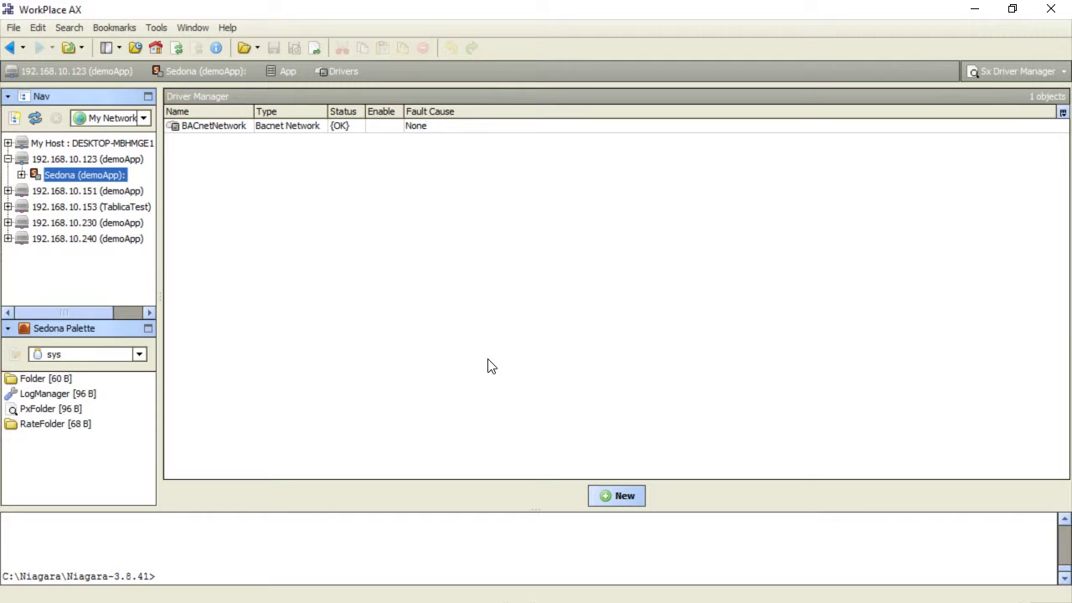
Add a device of type iSMA_BACnet::LocalDevice, named LocalDevice, to the BACnetNetwork
{"action": "double_click", "coordinate": [257, 131]}
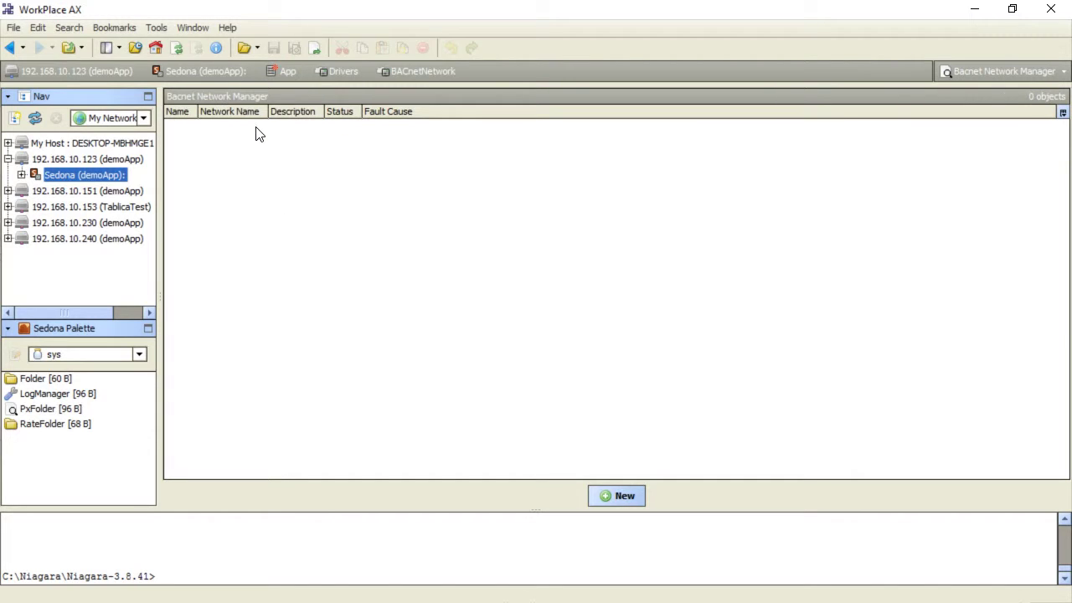
{"action": "left_click", "coordinate": [607, 496]}
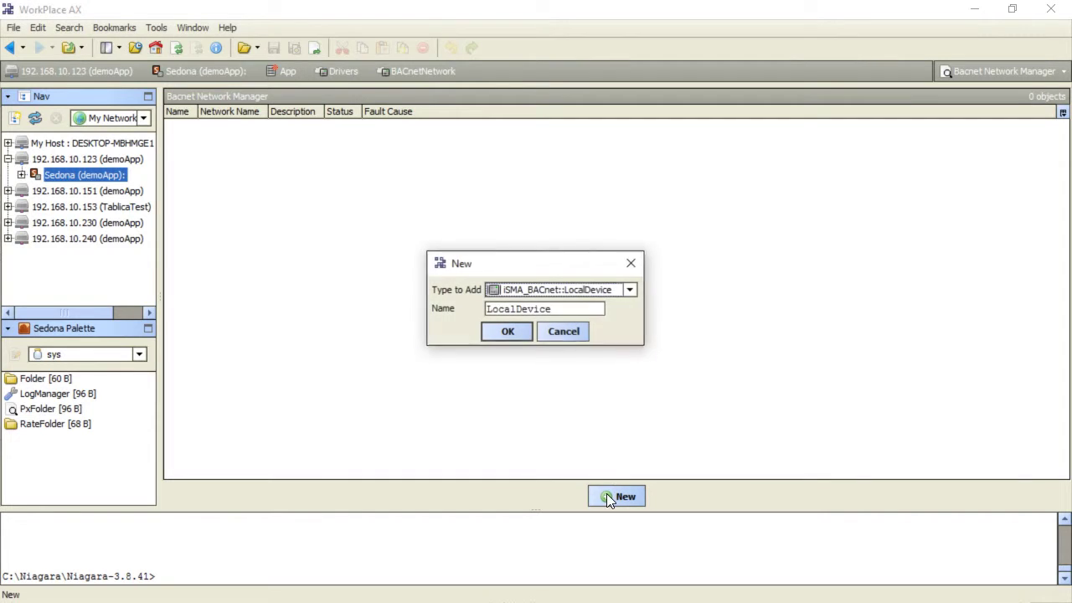
{"action": "left_click", "coordinate": [630, 290]}
{"action": "left_click", "coordinate": [630, 307]}
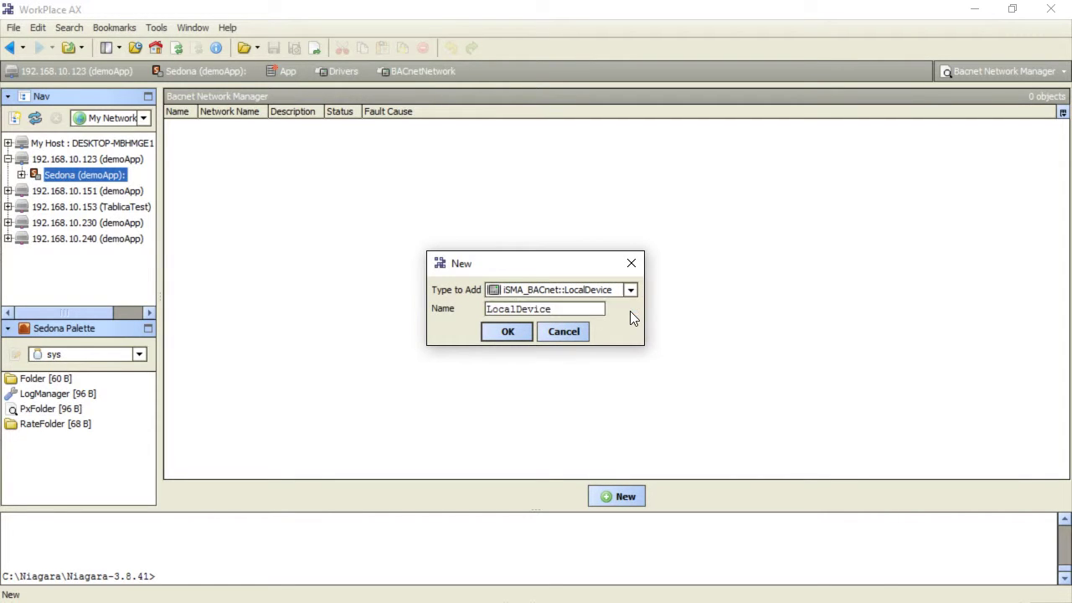
{"action": "left_click", "coordinate": [511, 333]}
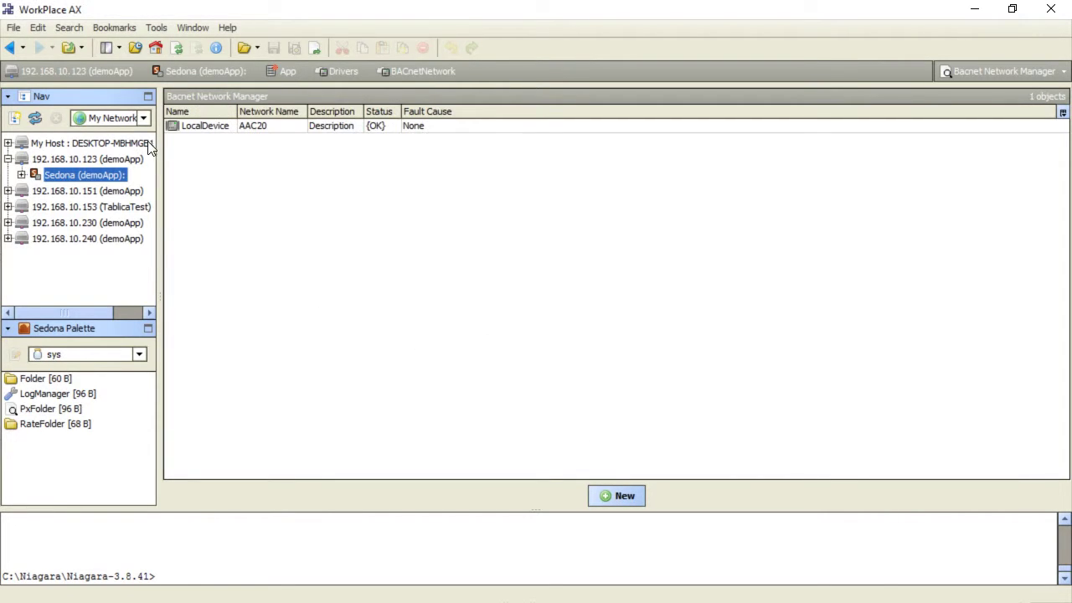
Set the LocalDevice's Object Identifier to 826123 in its Sedona property sheet and save the change
{"action": "right_click", "coordinate": [196, 127]}
{"action": "mouse_move", "coordinate": [235, 138]}
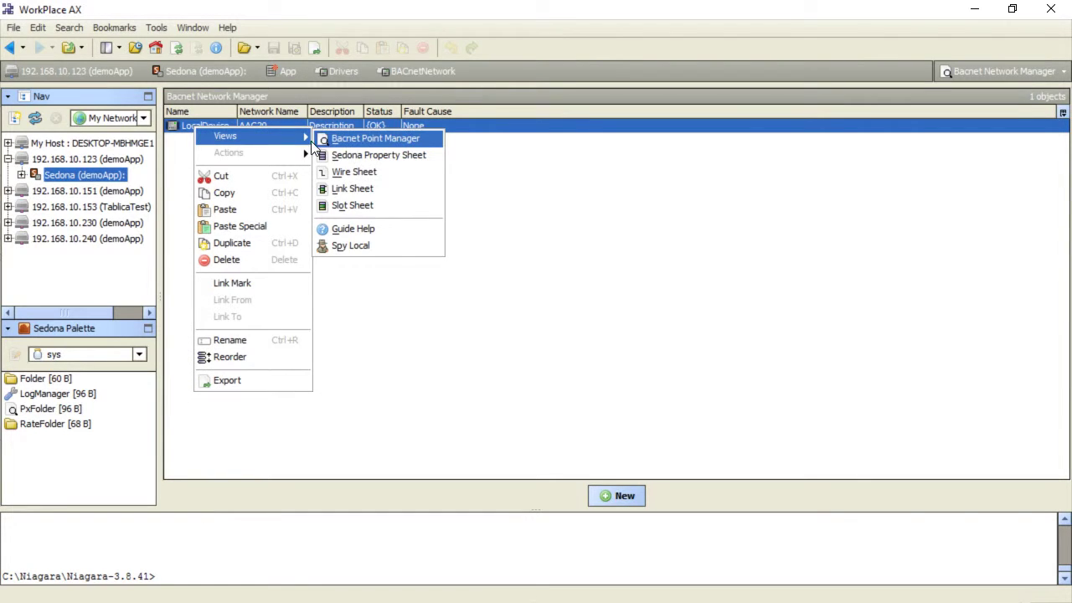
{"action": "left_click", "coordinate": [337, 159]}
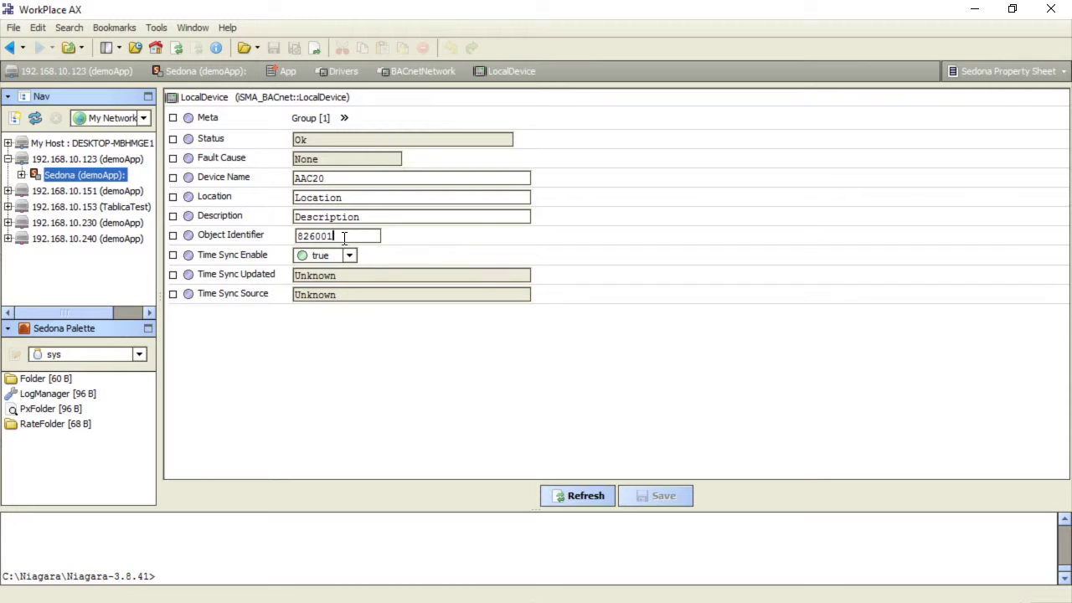
{"action": "left_click_drag", "start_coordinate": [344, 238], "coordinate": [315, 238]}
{"action": "type", "text": "123"}
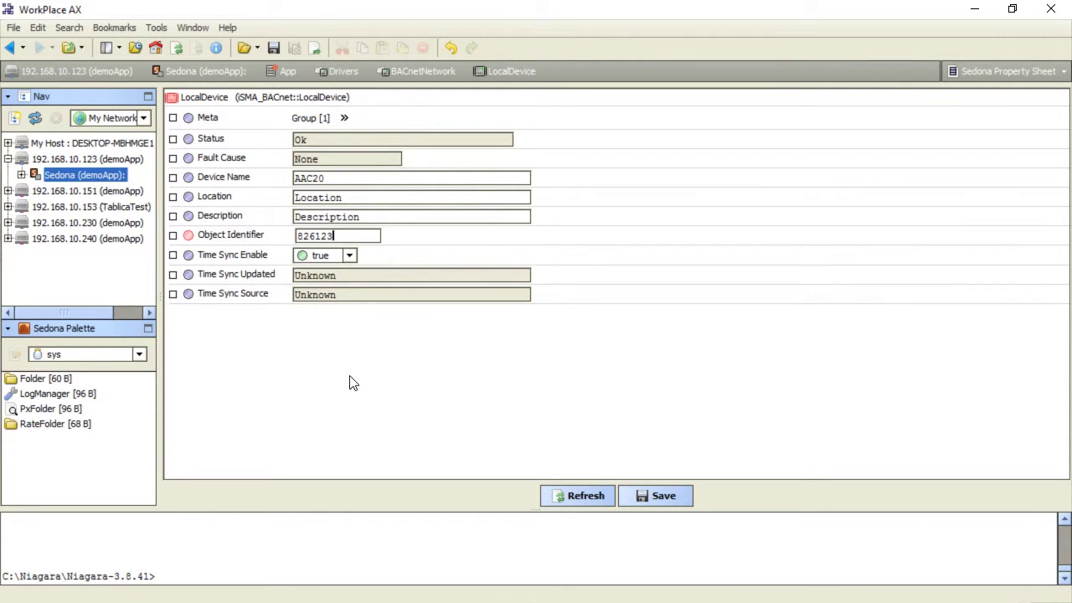
{"action": "left_click", "coordinate": [652, 495]}
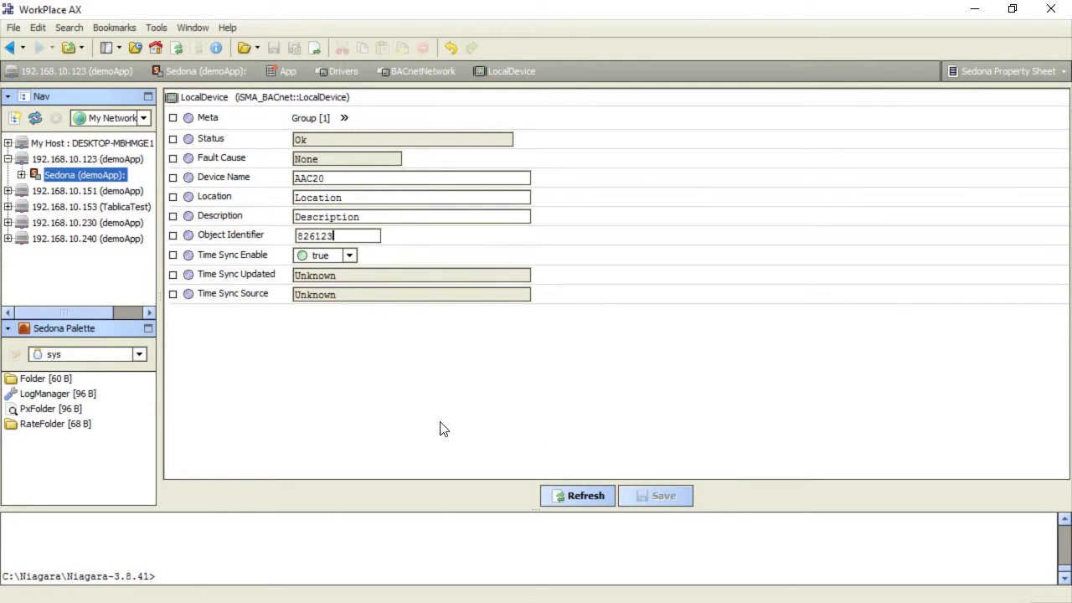
Add a NotificationClass component from the iSMA_BACnet kit to the LocalDevice, keeping the name Notific
{"action": "left_click", "coordinate": [8, 51]}
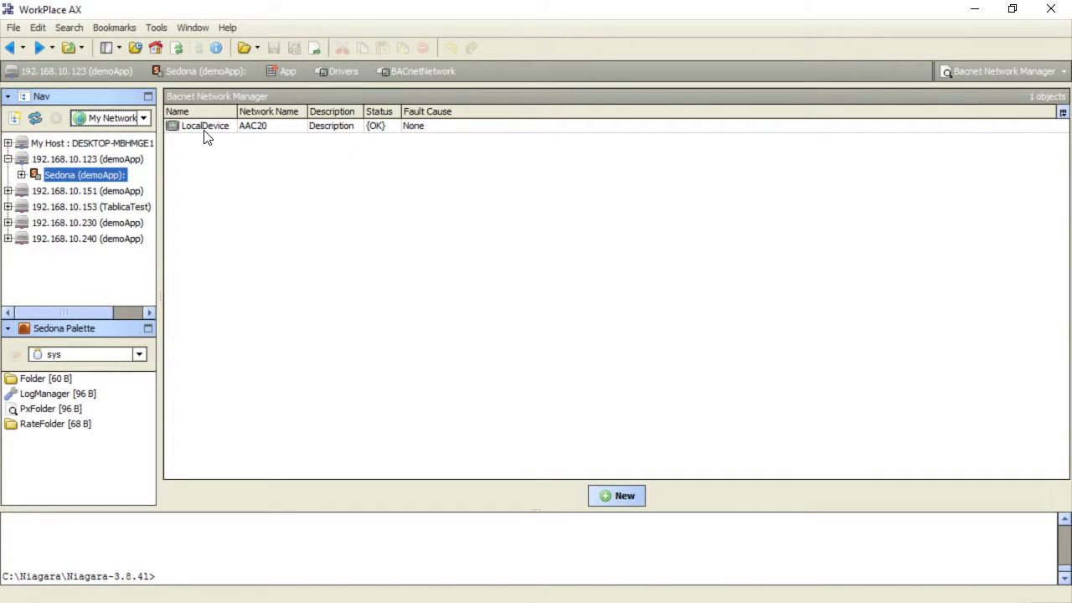
{"action": "double_click", "coordinate": [204, 130]}
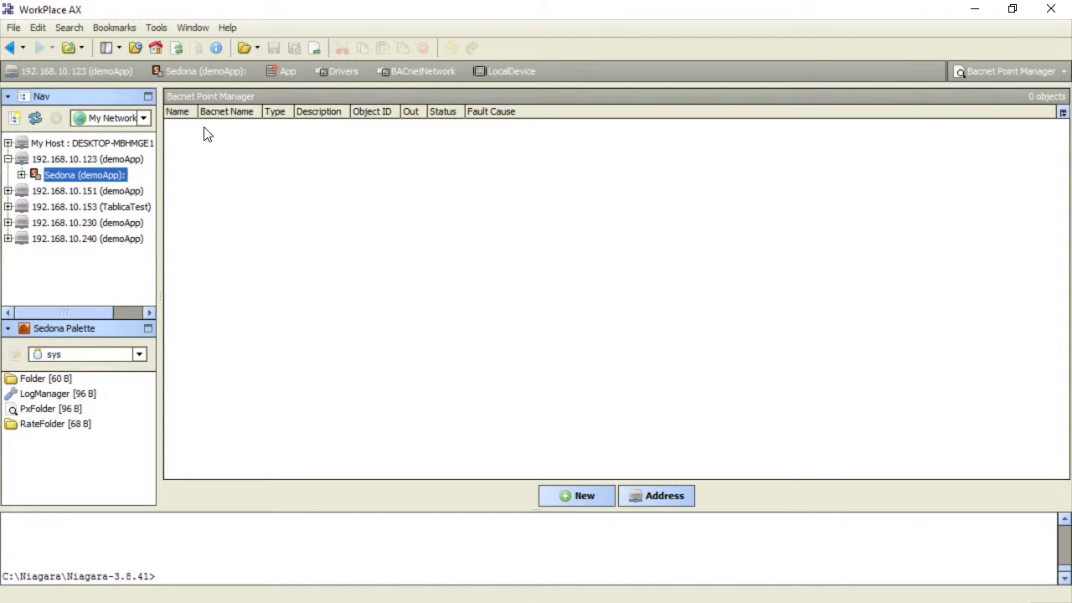
{"action": "left_click", "coordinate": [141, 354]}
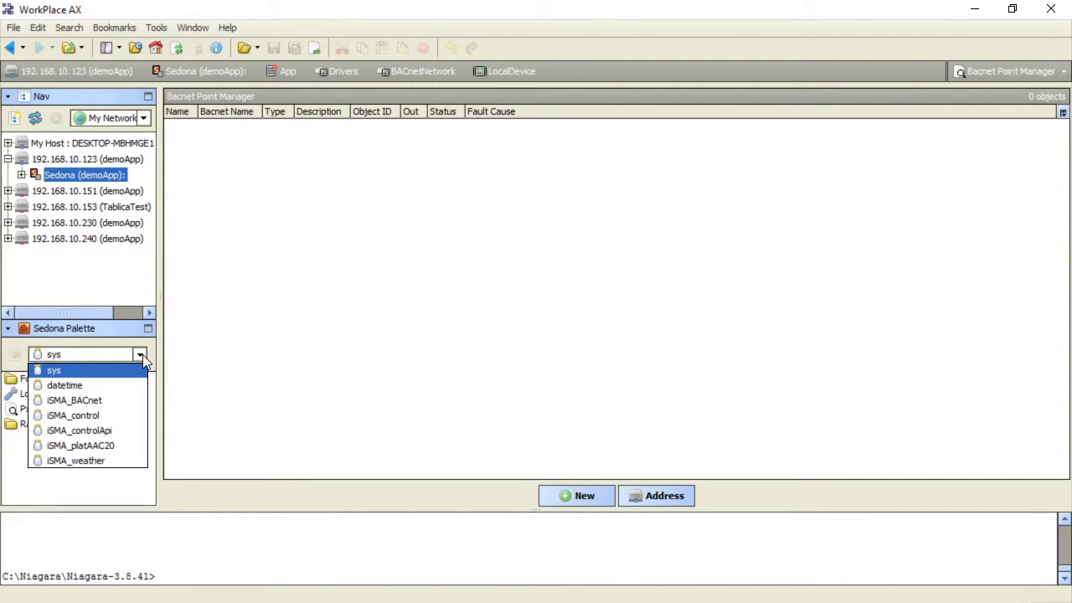
{"action": "left_click", "coordinate": [139, 402]}
{"action": "scroll", "coordinate": [126, 423], "scroll_direction": "down", "scroll_amount": 1}
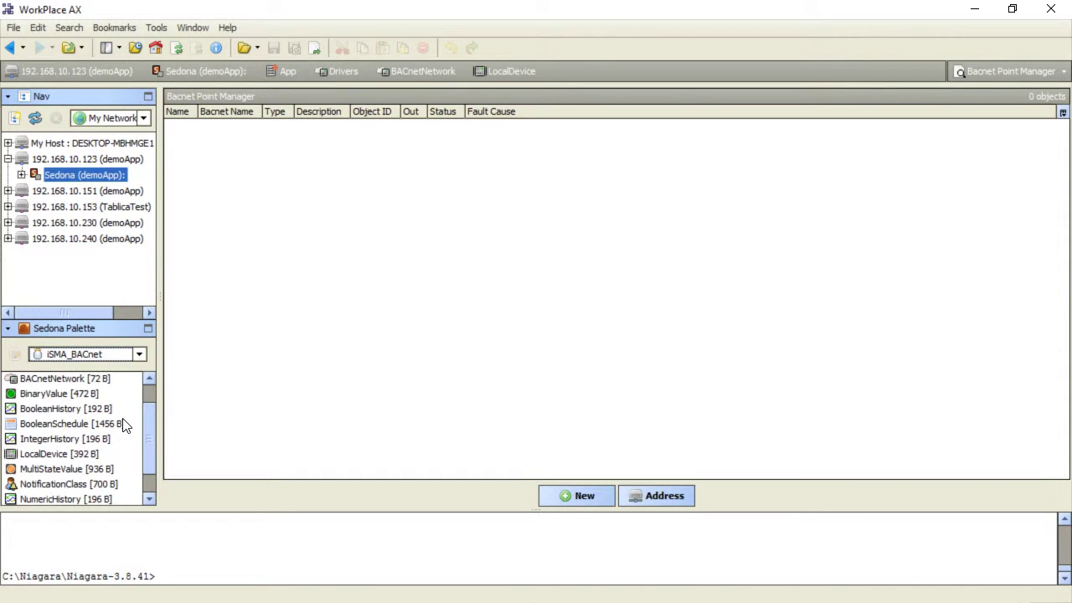
{"action": "scroll", "coordinate": [126, 425], "scroll_direction": "down", "scroll_amount": 1}
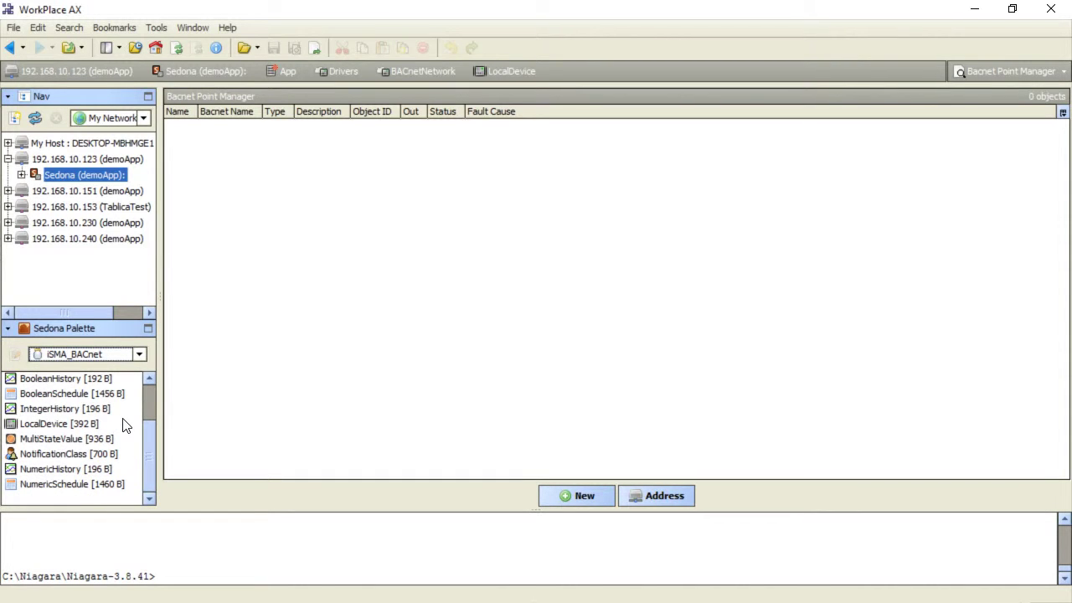
{"action": "left_click", "coordinate": [85, 457]}
{"action": "left_click_drag", "start_coordinate": [67, 453], "coordinate": [315, 303]}
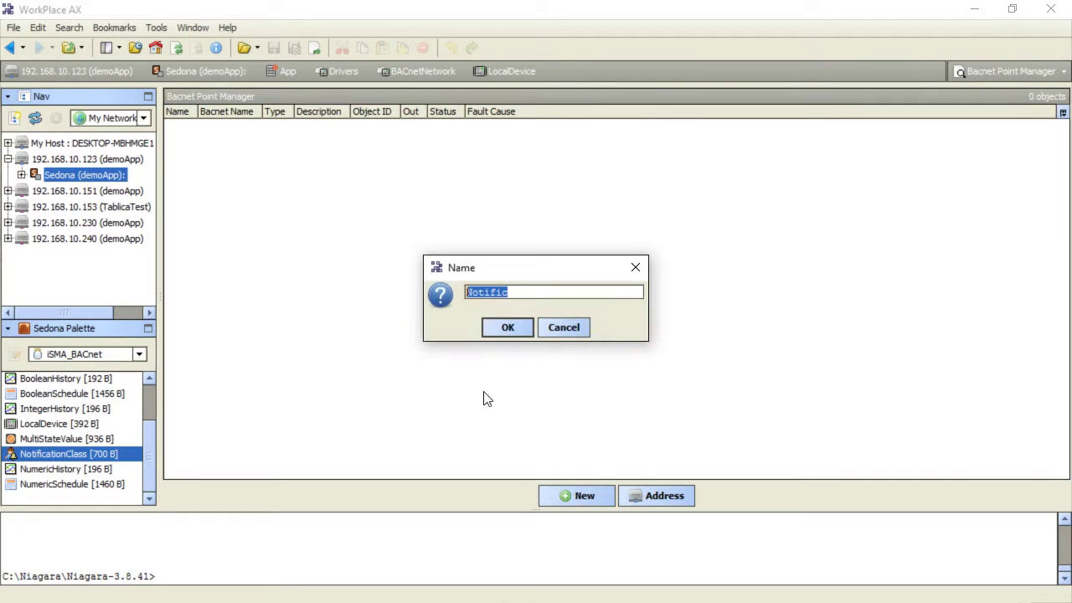
{"action": "left_click", "coordinate": [507, 328]}
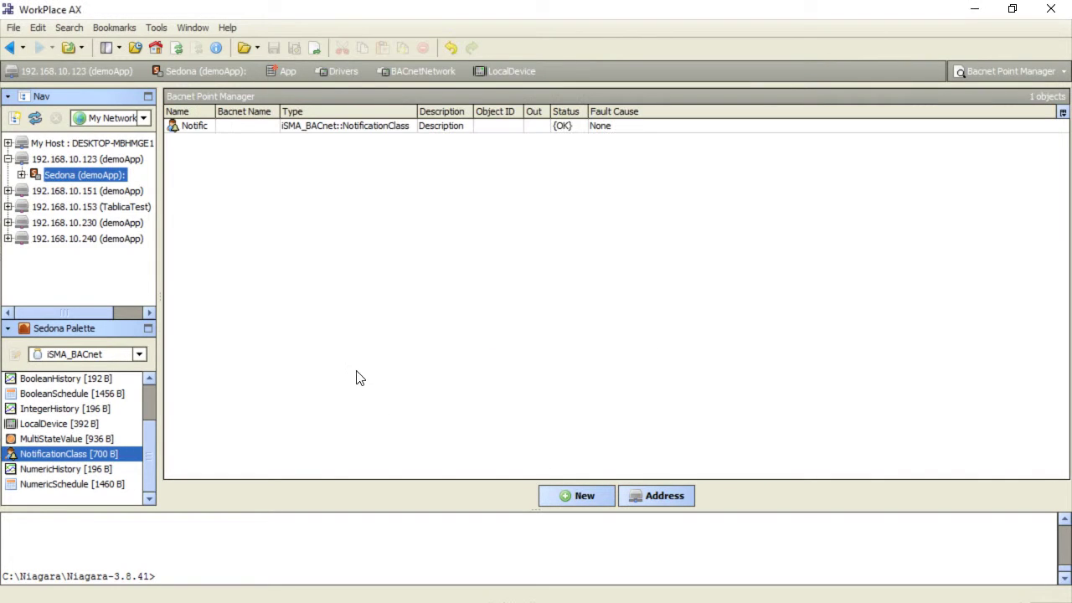
In the Notific property sheet, set Ack Required To Off Normal, To Fault and To Normal all to true
{"action": "right_click", "coordinate": [202, 125]}
{"action": "mouse_move", "coordinate": [277, 133]}
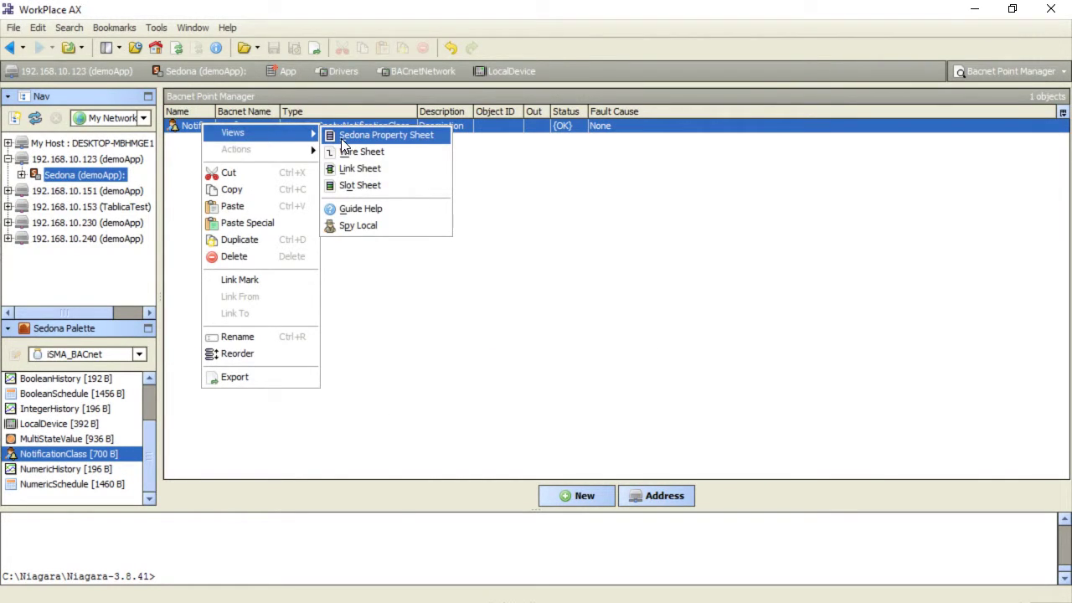
{"action": "left_click", "coordinate": [343, 139]}
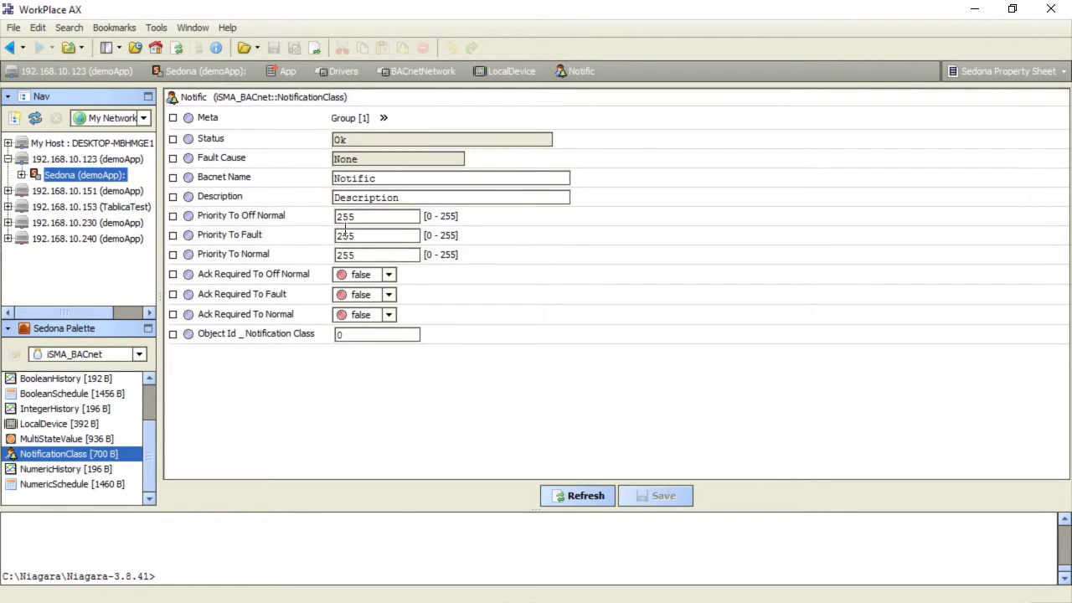
{"action": "left_click", "coordinate": [390, 275]}
{"action": "left_click", "coordinate": [388, 306]}
{"action": "left_click", "coordinate": [388, 295]}
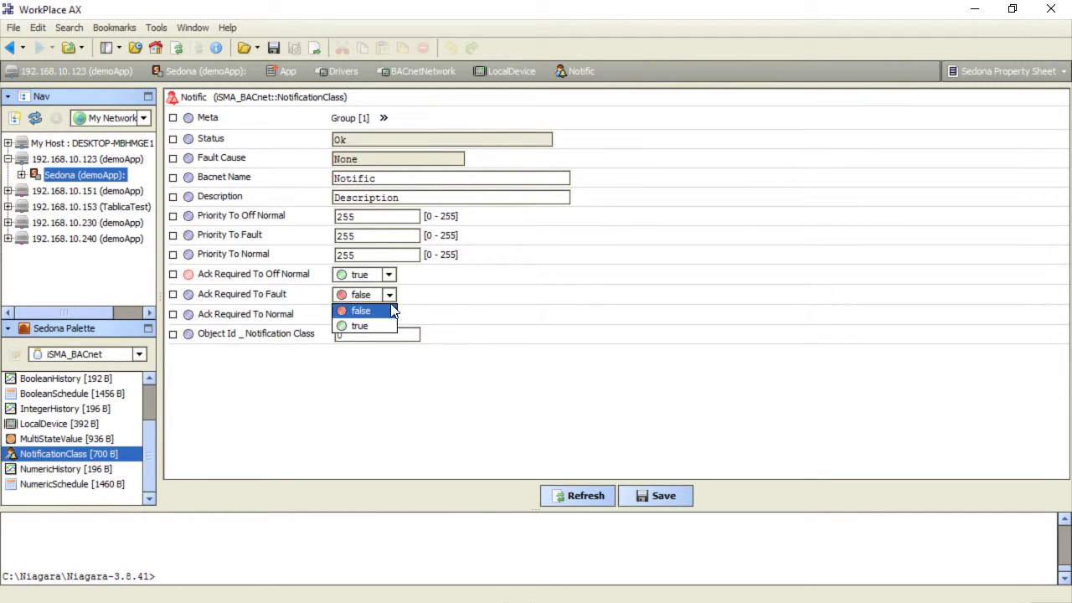
{"action": "left_click", "coordinate": [389, 325]}
{"action": "left_click", "coordinate": [390, 316]}
{"action": "left_click", "coordinate": [386, 346]}
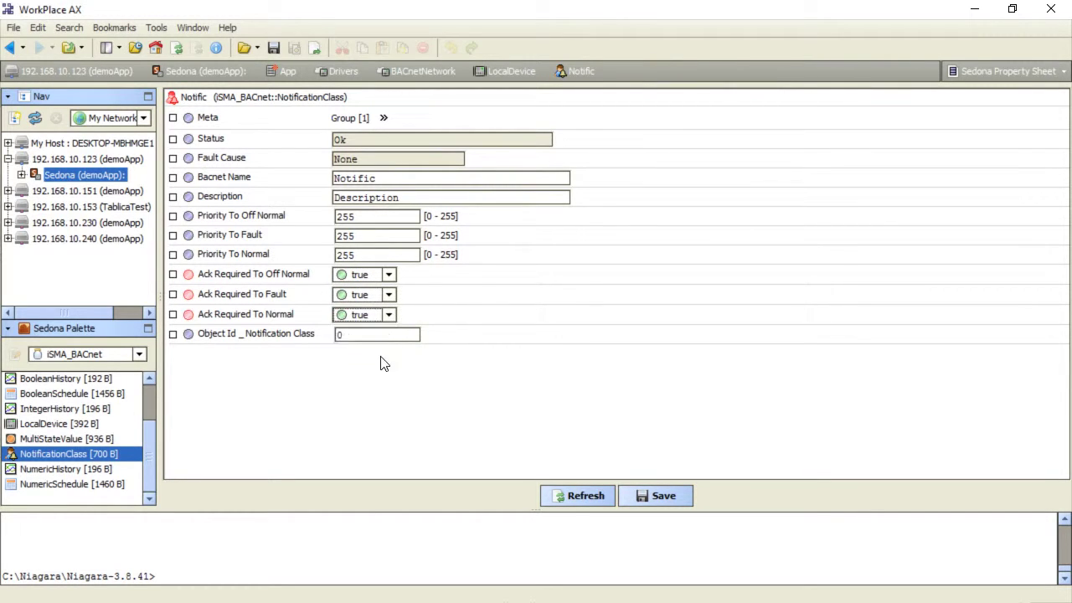
Set the notification class's Object Id to 1 and save its properties
{"action": "left_click", "coordinate": [370, 338]}
{"action": "left_click_drag", "start_coordinate": [370, 337], "coordinate": [325, 341]}
{"action": "type", "text": "1"}
{"action": "left_click", "coordinate": [647, 496]}
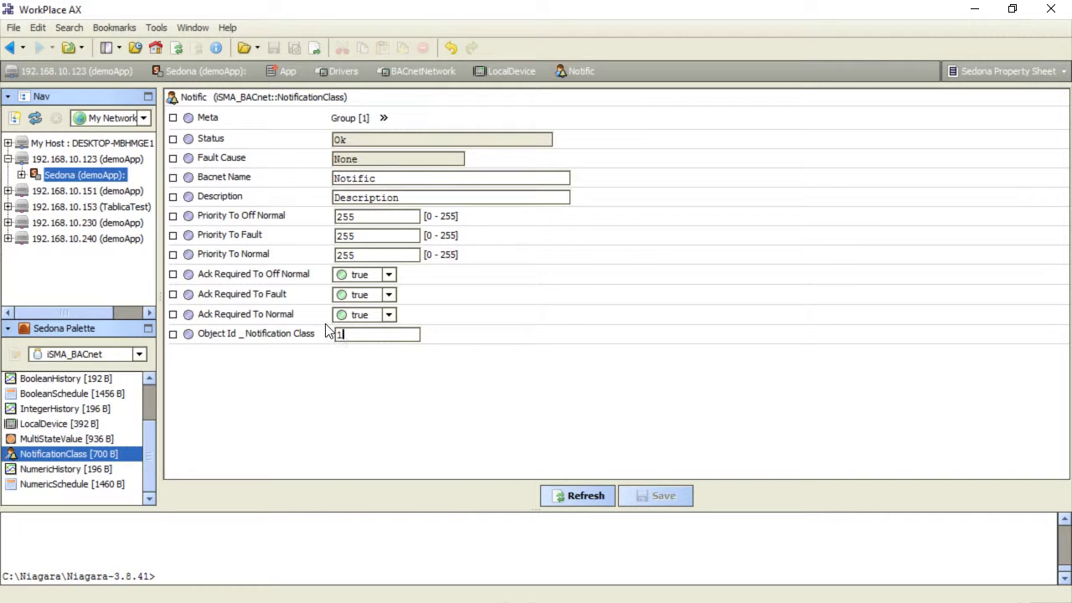
Add one iSMA_BACnet::AnalogValue point named Temperature to the LocalDevice
{"action": "left_click", "coordinate": [9, 48]}
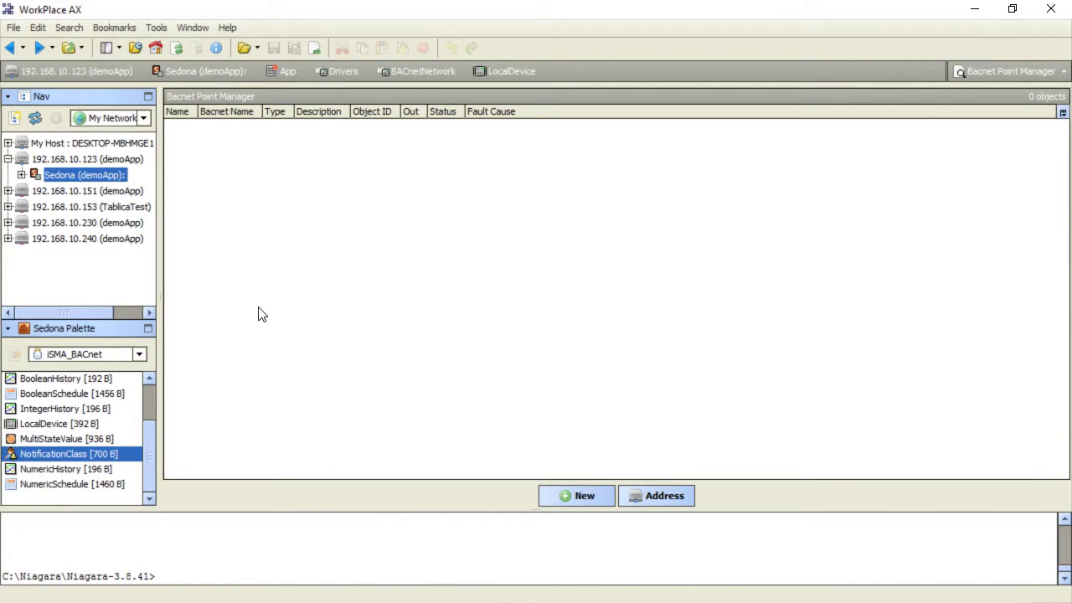
{"action": "left_click", "coordinate": [585, 497]}
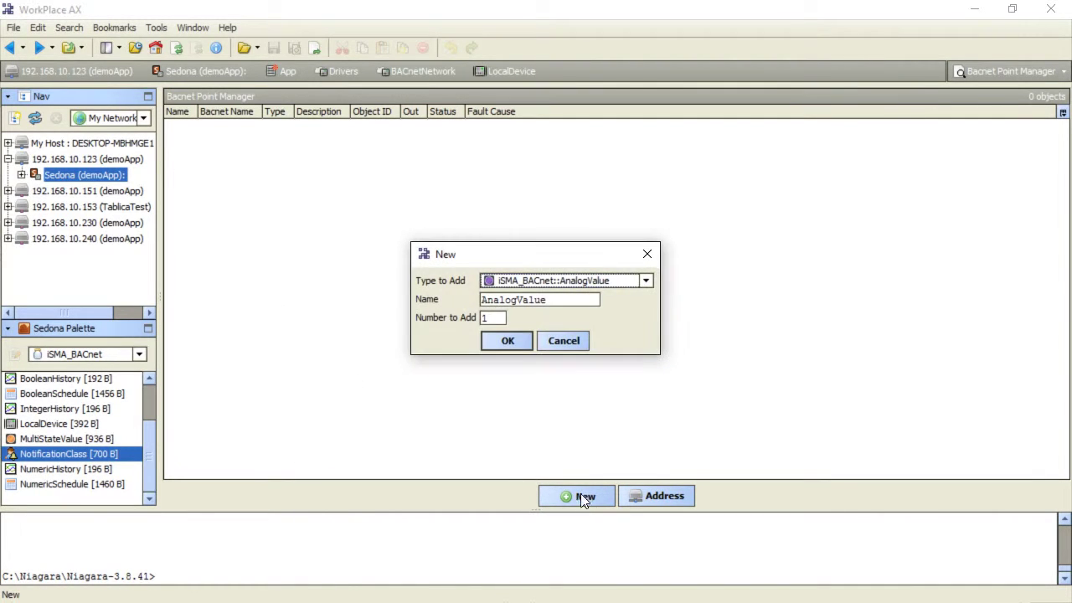
{"action": "double_click", "coordinate": [584, 299]}
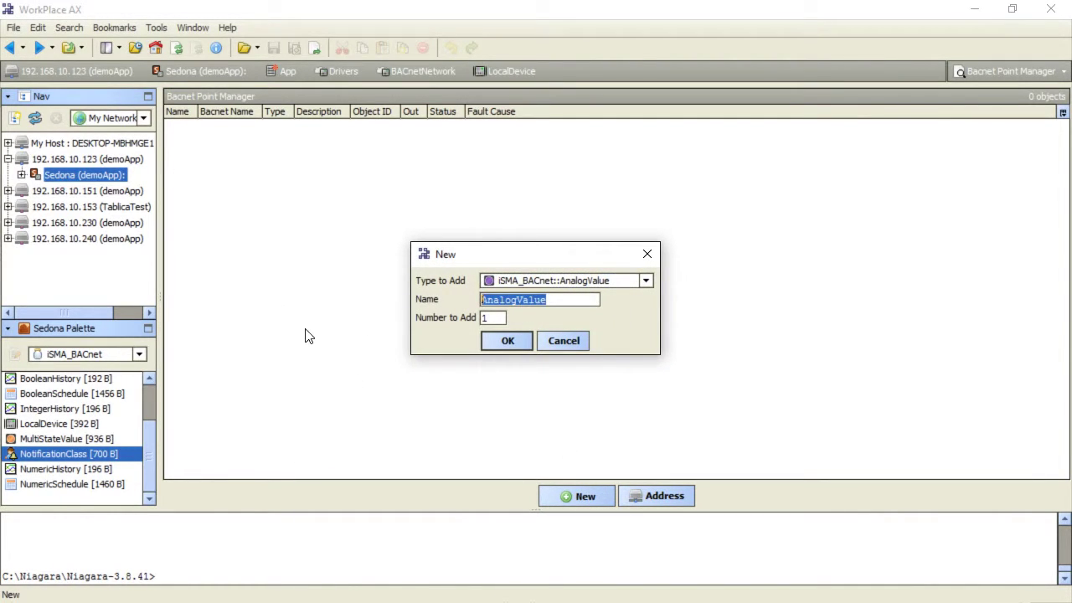
{"action": "type", "text": "Temp"}
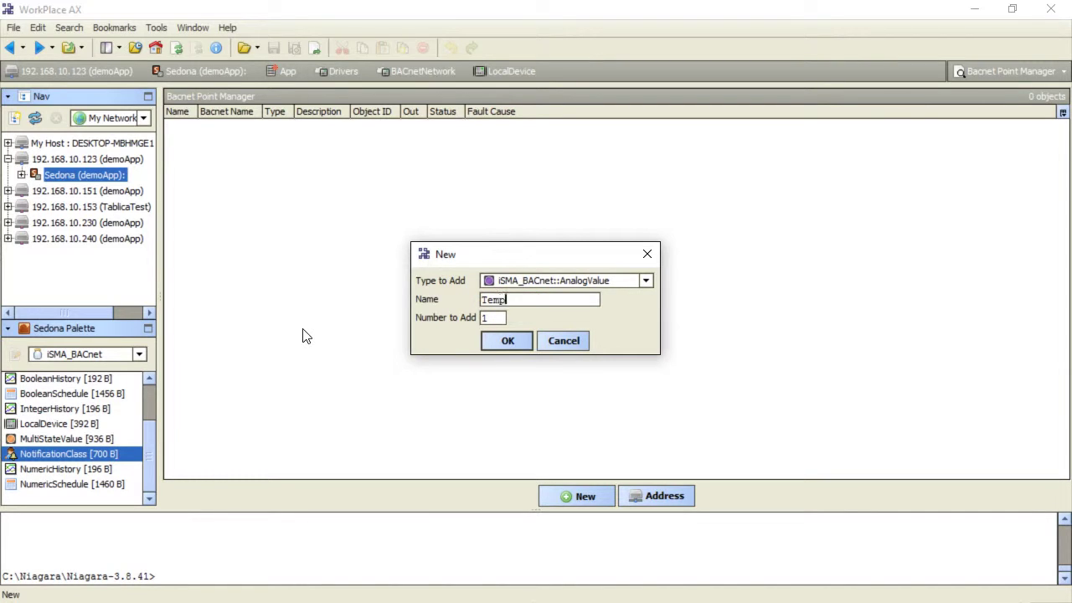
{"action": "type", "text": "erature"}
{"action": "left_click", "coordinate": [506, 341]}
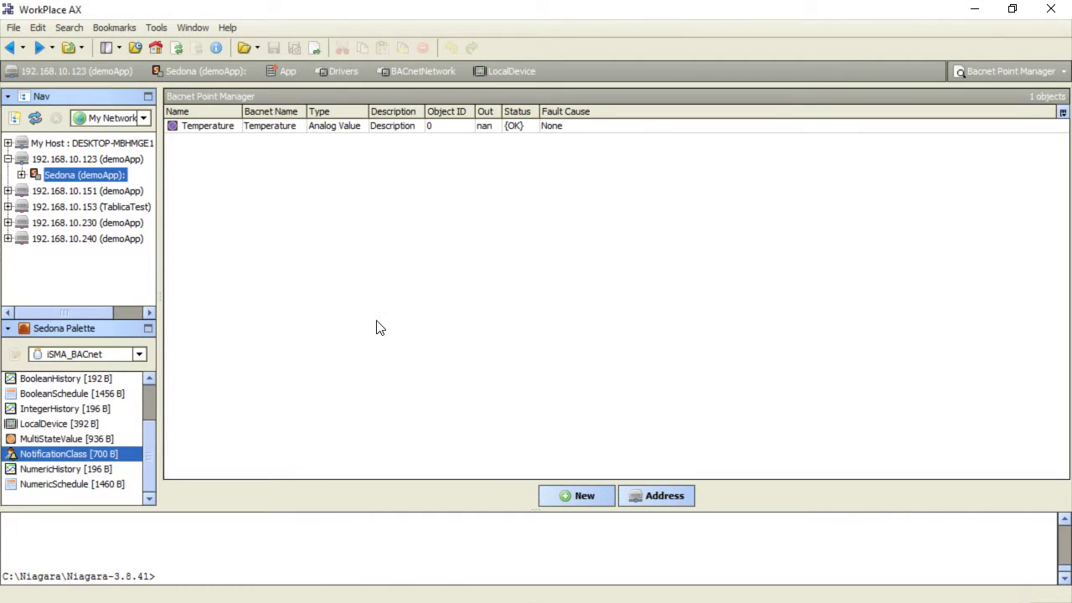
Set Notification Class to 1 in the Temperature point's Sedona property sheet
{"action": "left_click", "coordinate": [228, 132]}
{"action": "right_click", "coordinate": [228, 132]}
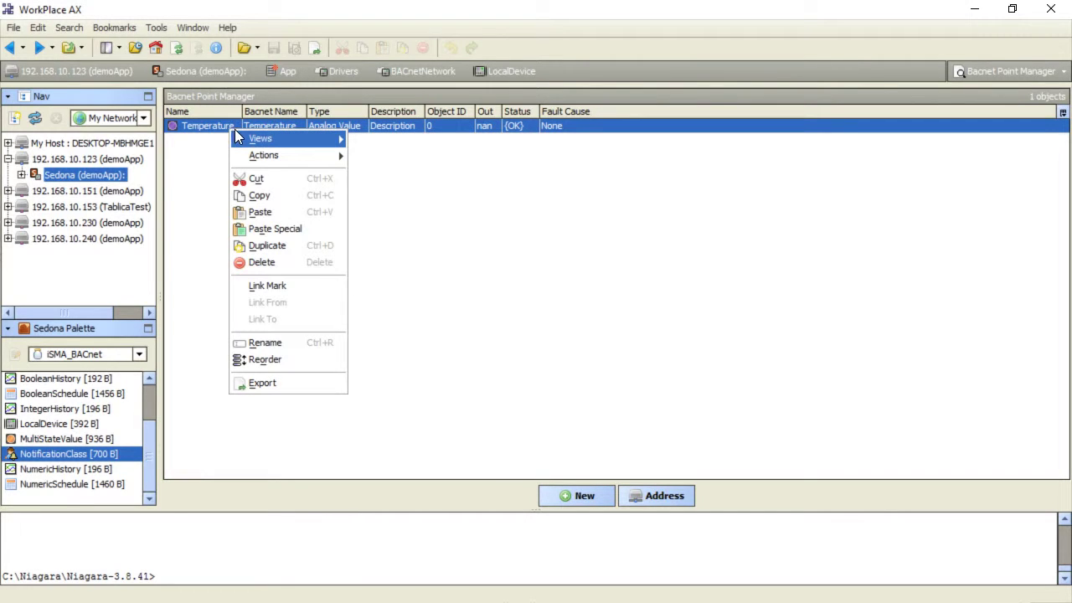
{"action": "mouse_move", "coordinate": [333, 139]}
{"action": "left_click", "coordinate": [377, 141]}
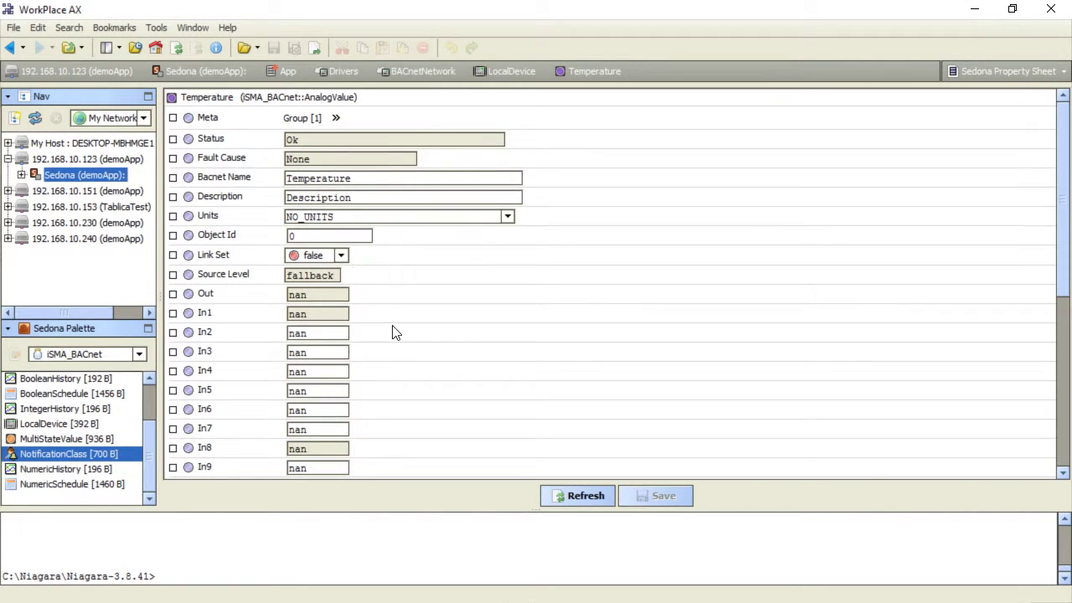
{"action": "scroll", "coordinate": [371, 320], "scroll_direction": "down", "scroll_amount": 6}
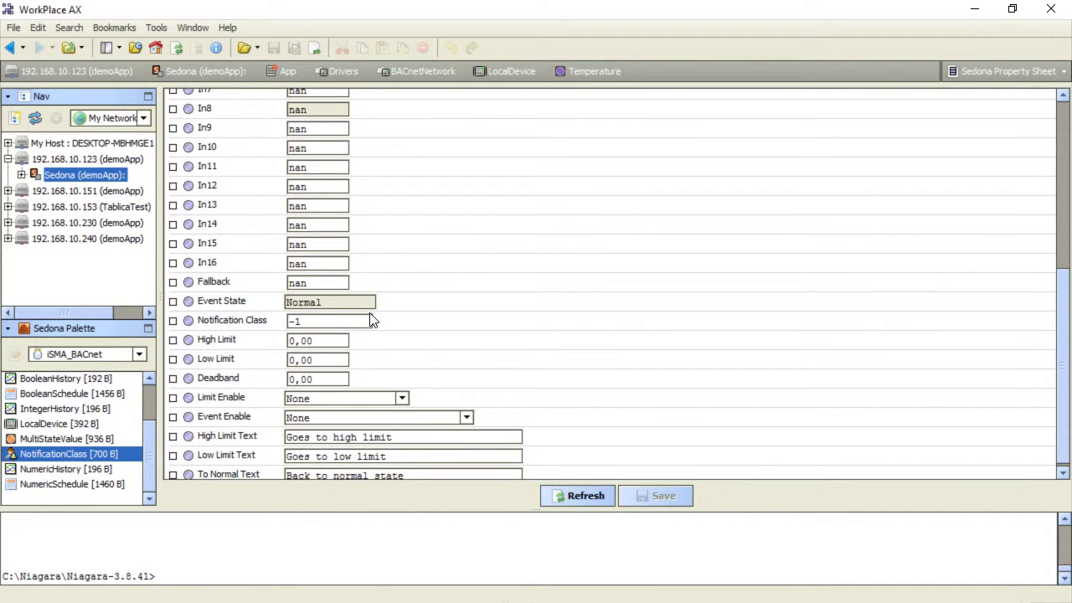
{"action": "double_click", "coordinate": [287, 327]}
{"action": "type", "text": "1"}
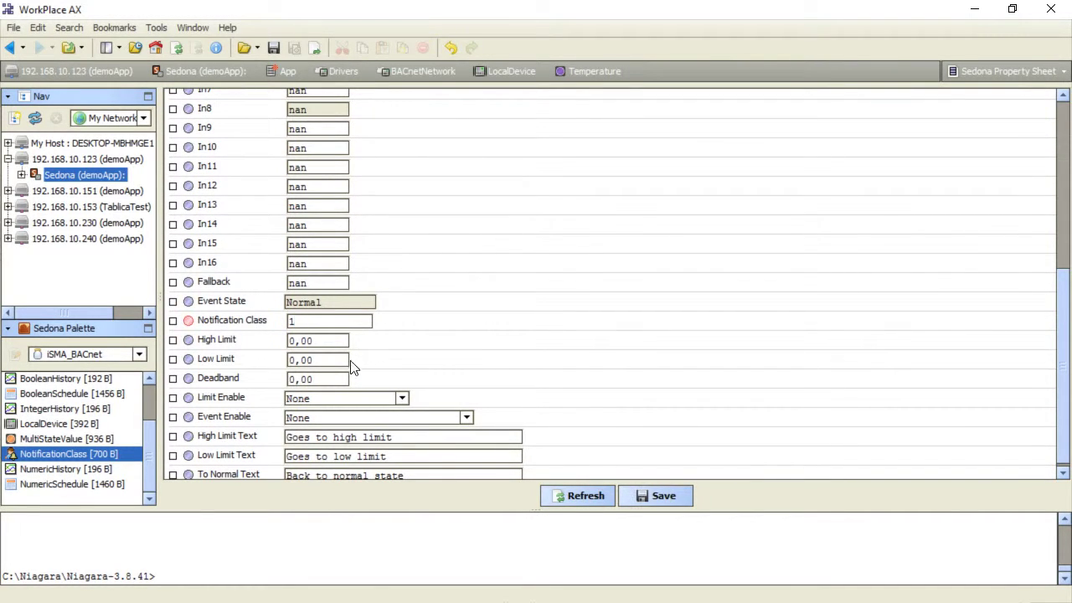
Set the Temperature point's High Limit to 80, Low Limit to 10 and Deadband to 1
{"action": "key", "text": "Tab"}
{"action": "type", "text": "80"}
{"action": "left_click", "coordinate": [310, 360]}
{"action": "type", "text": "10"}
{"action": "left_click", "coordinate": [333, 382]}
{"action": "left_click_drag", "start_coordinate": [332, 382], "coordinate": [270, 386]}
{"action": "type", "text": "1"}
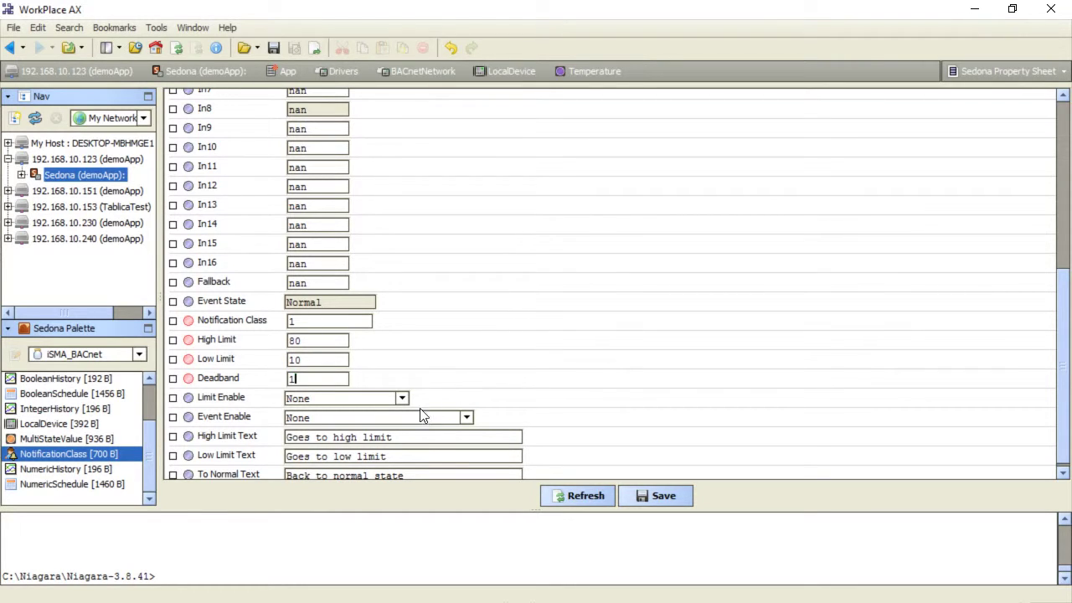
Set the Temperature point's Limit Enable to Low_And_High_Limit and Event Enable to To_Offnormal_And_Normal
{"action": "left_click", "coordinate": [402, 400]}
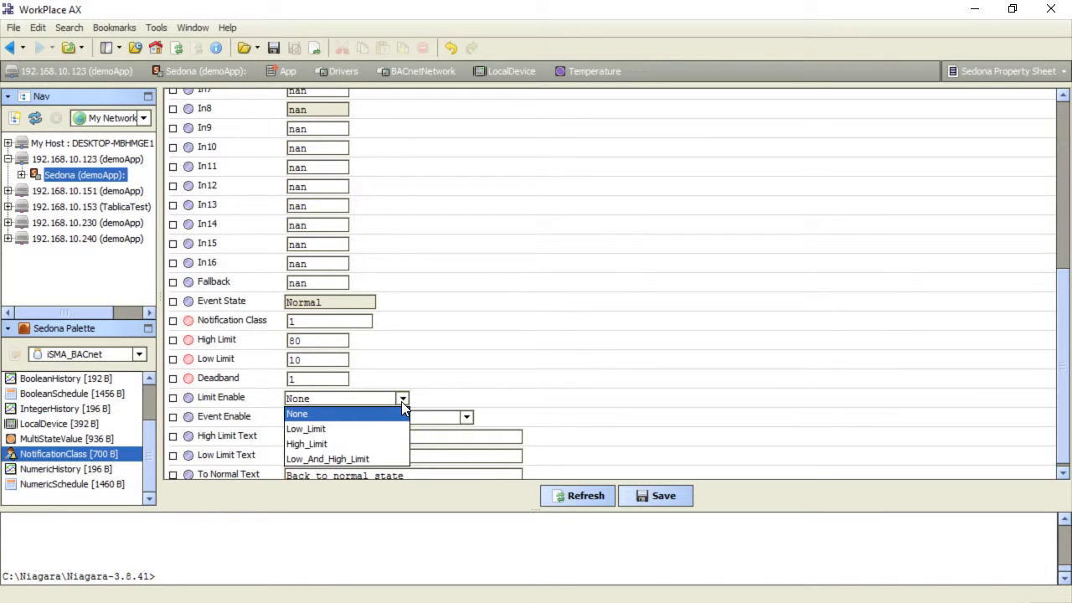
{"action": "left_click", "coordinate": [405, 459]}
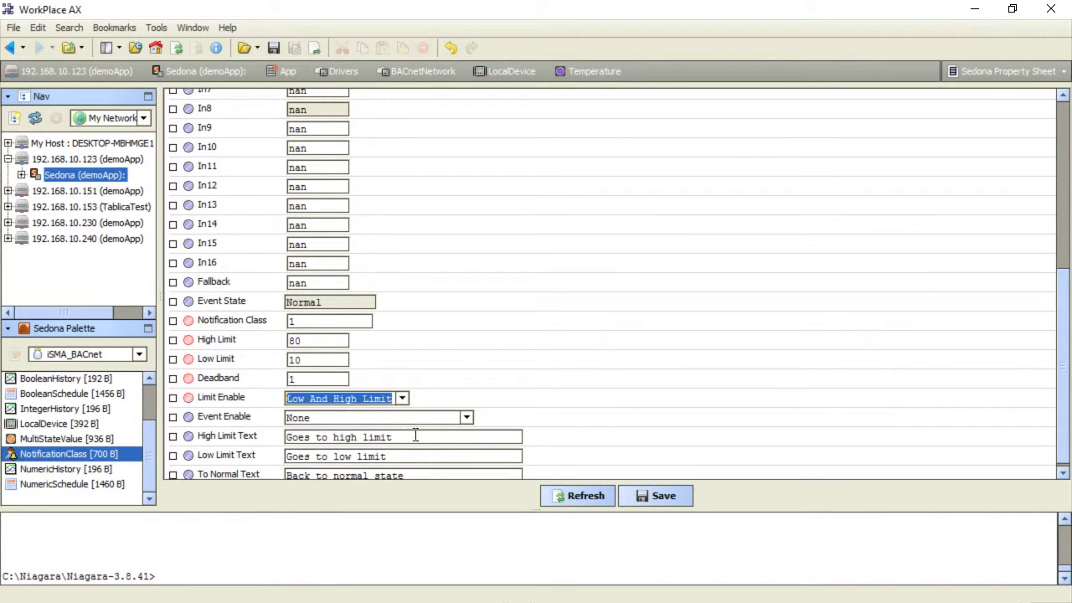
{"action": "left_click", "coordinate": [467, 418]}
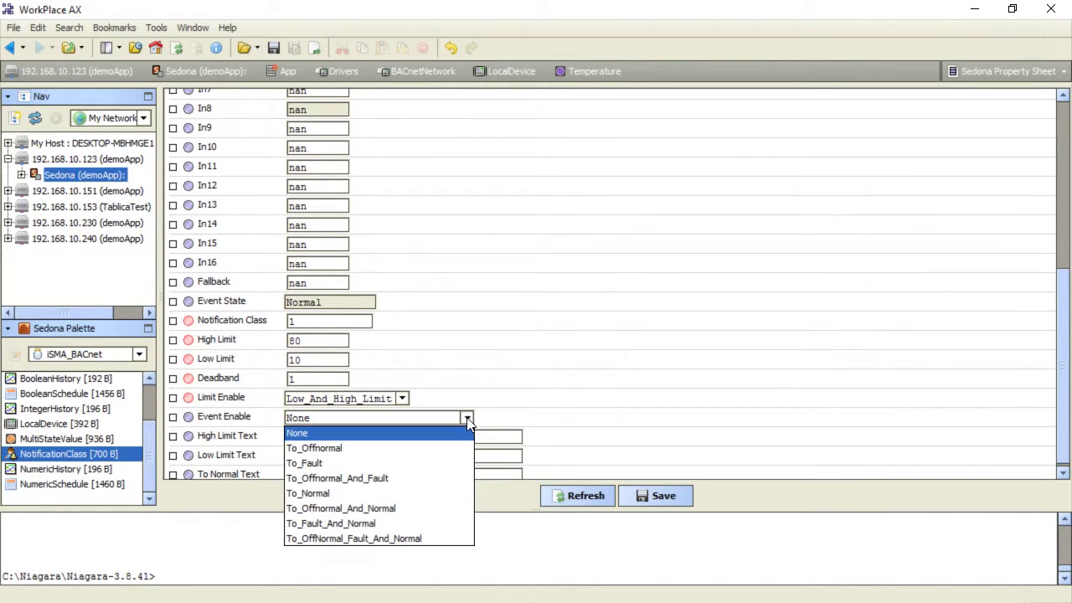
{"action": "left_click", "coordinate": [456, 510]}
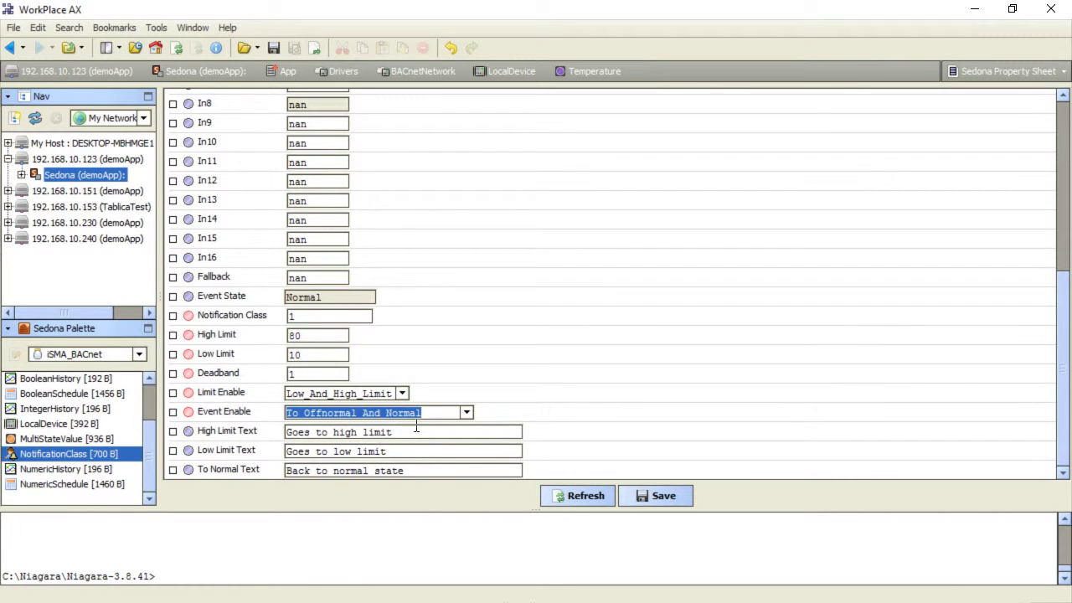
Set the High Limit Text to "Temperature Too High" and the Low Limit Text to "Temperature Too Low"
{"action": "left_click", "coordinate": [431, 429]}
{"action": "left_click_drag", "start_coordinate": [431, 427], "coordinate": [249, 431]}
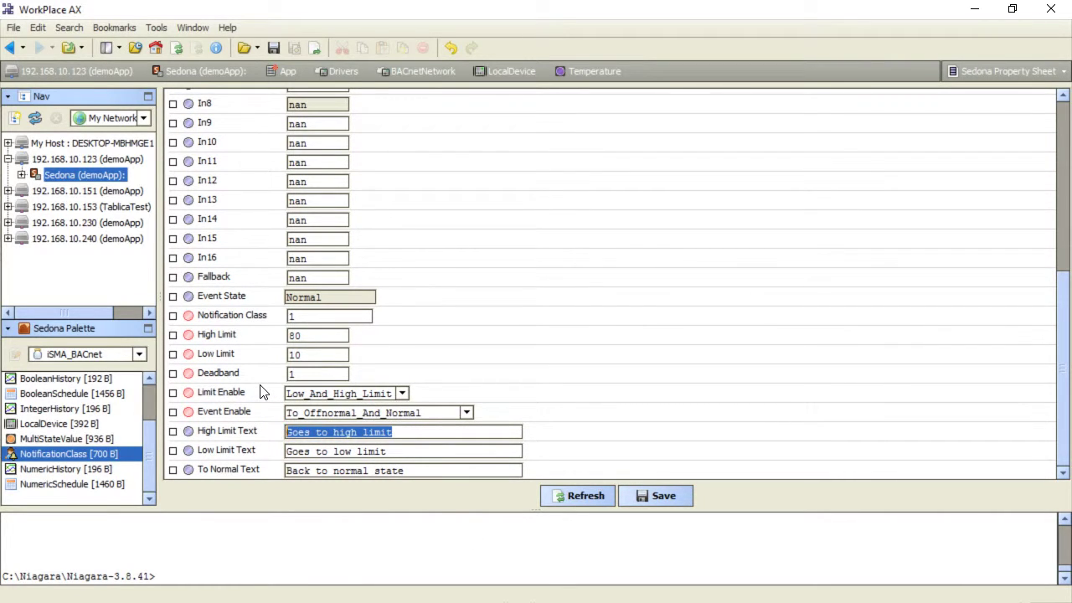
{"action": "type", "text": "Temperat"}
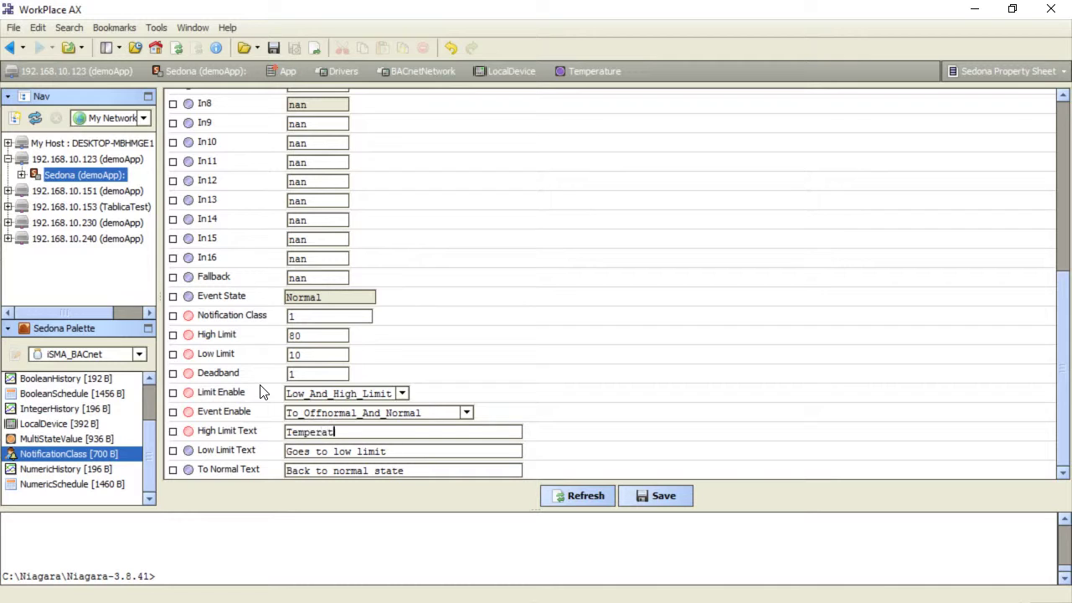
{"action": "type", "text": "ure Too High"}
{"action": "left_click_drag", "start_coordinate": [400, 452], "coordinate": [275, 463]}
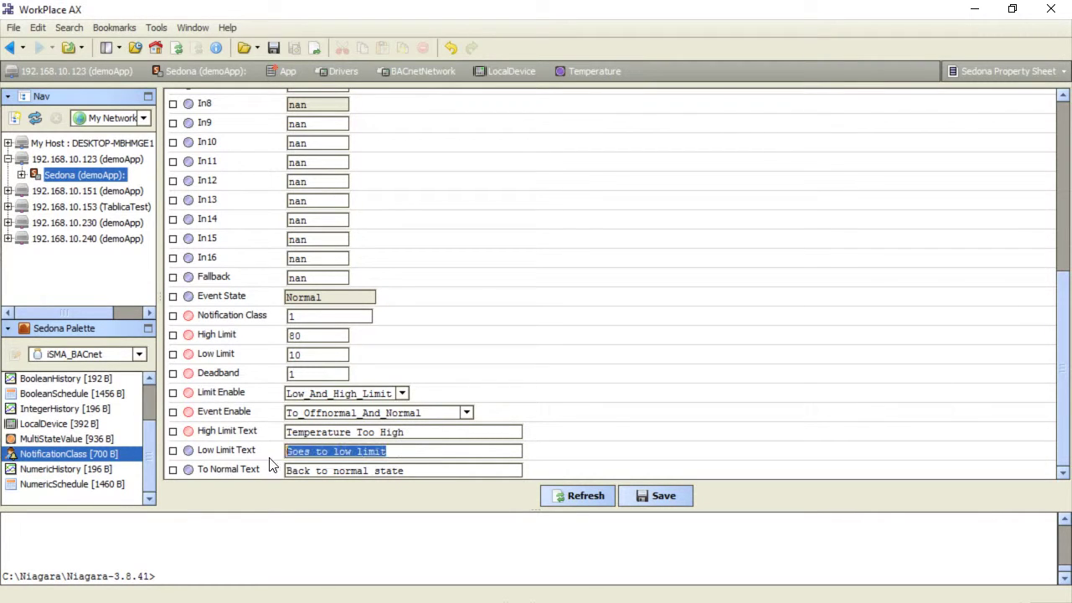
{"action": "type", "text": "Temp"}
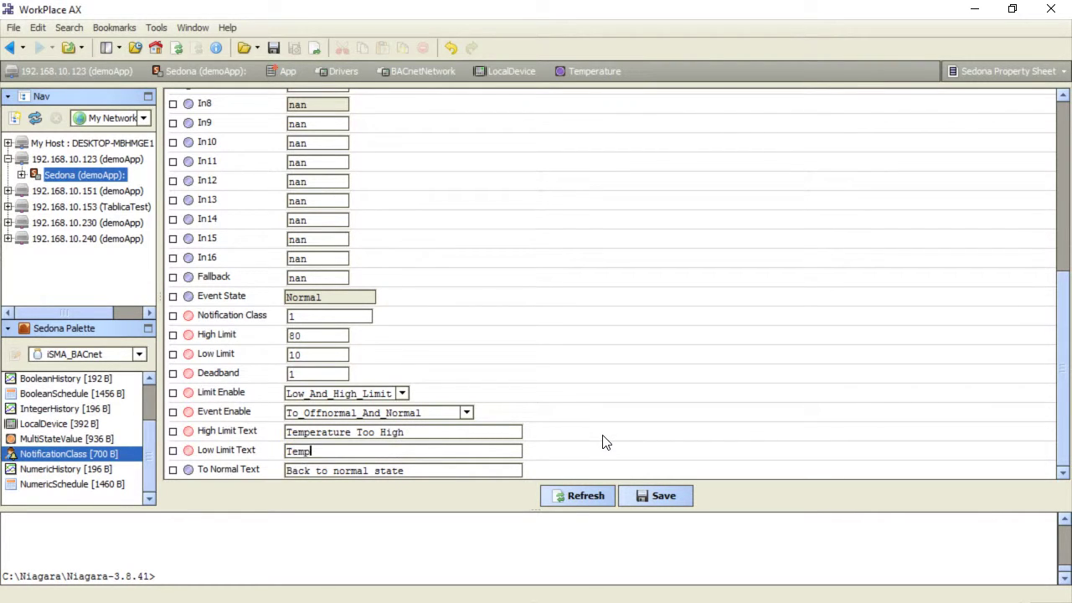
{"action": "type", "text": "erature Too Low"}
Set the Temperature point's To Normal Text to "OK" and save its properties
{"action": "left_click_drag", "start_coordinate": [406, 471], "coordinate": [281, 474]}
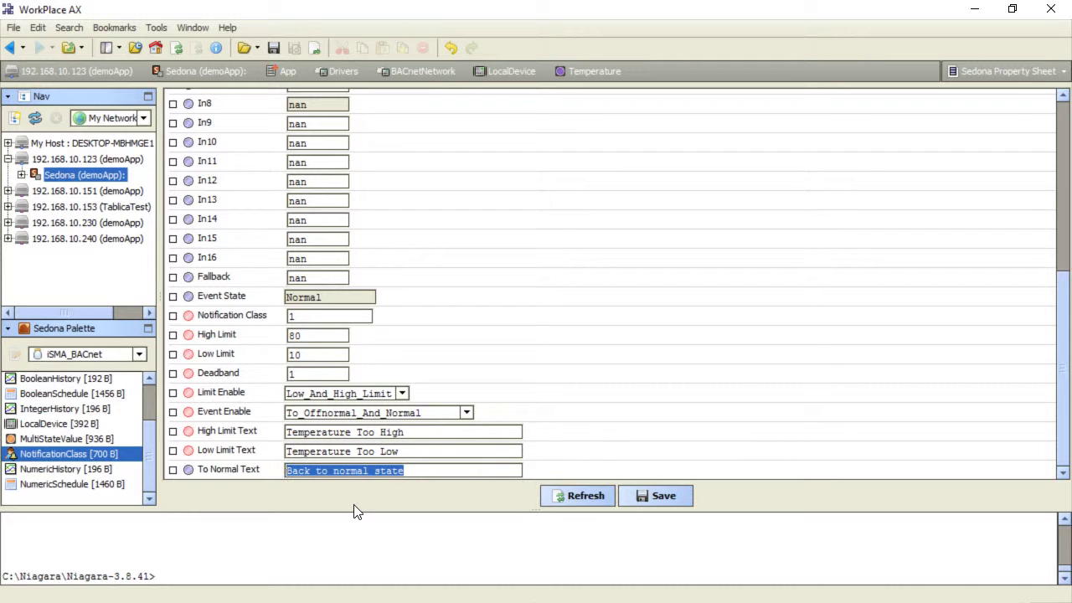
{"action": "type", "text": "OK"}
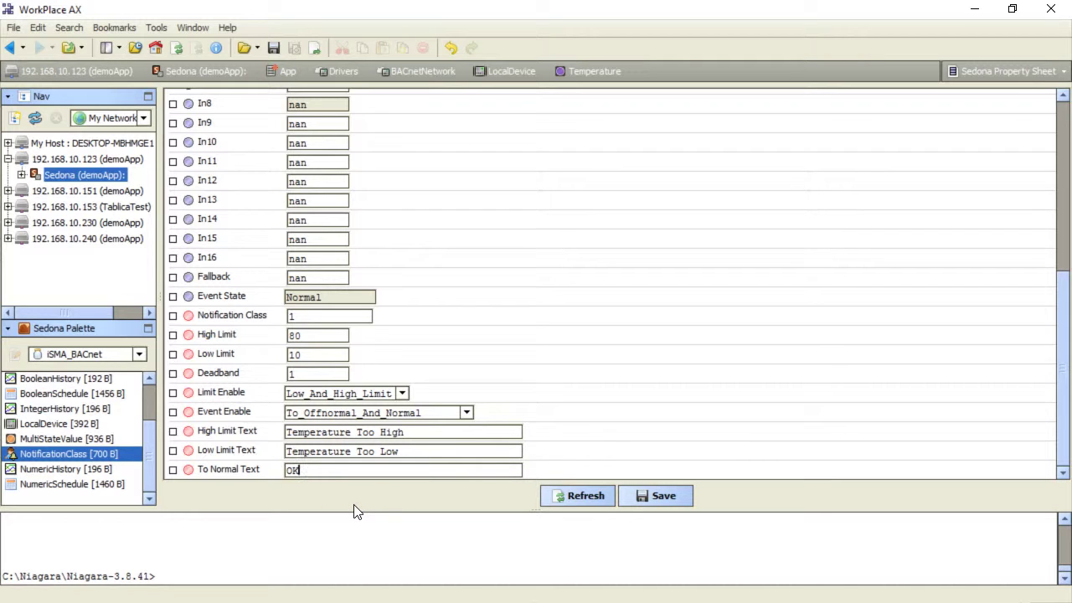
{"action": "left_click", "coordinate": [643, 497]}
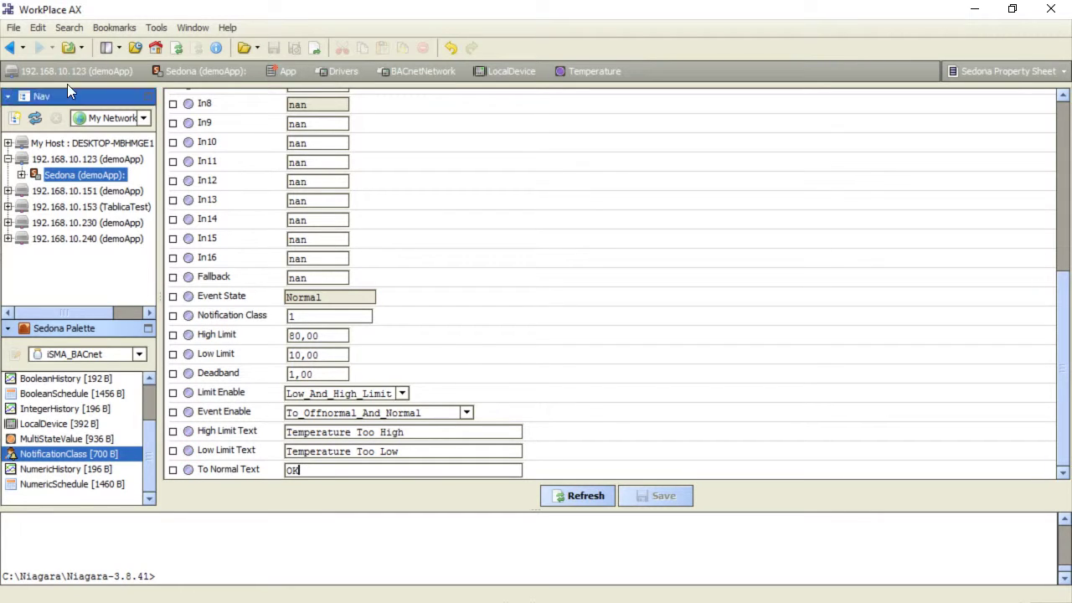
Return to the LocalDevice's Bacnet Point Manager and add one iSMA_BACnet::BinaryValue point named BinaryAlarm
{"action": "left_click", "coordinate": [9, 47]}
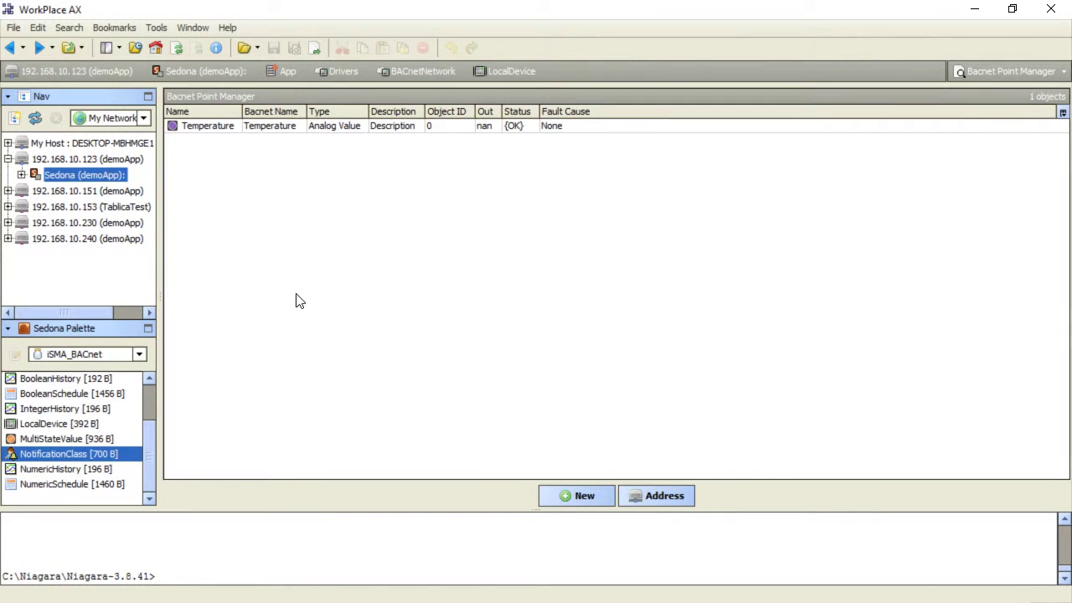
{"action": "left_click", "coordinate": [556, 496]}
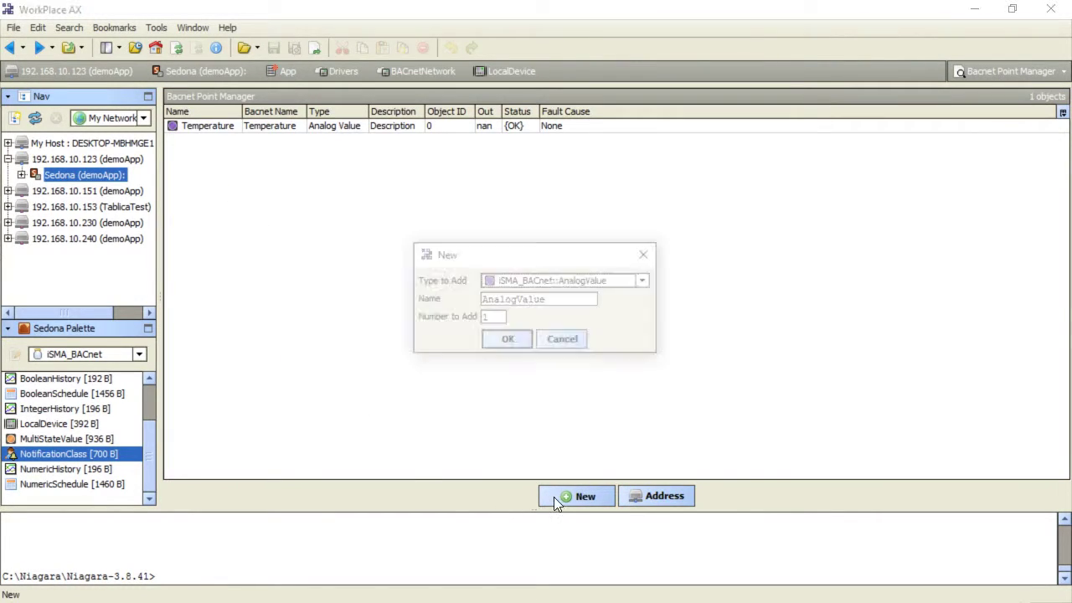
{"action": "left_click", "coordinate": [645, 283]}
{"action": "left_click", "coordinate": [647, 328]}
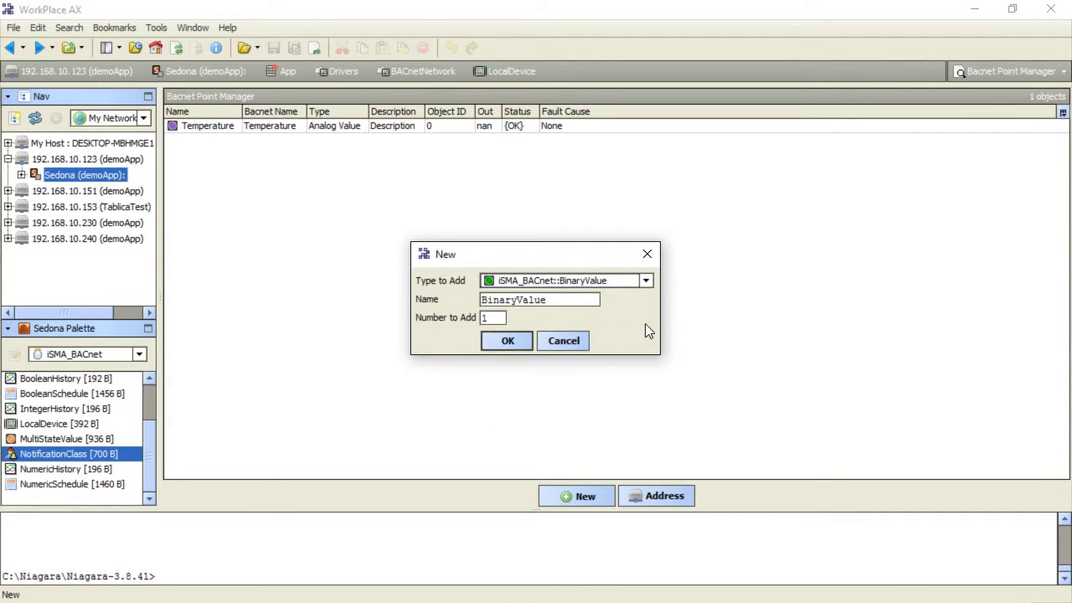
{"action": "left_click_drag", "start_coordinate": [585, 300], "coordinate": [519, 299]}
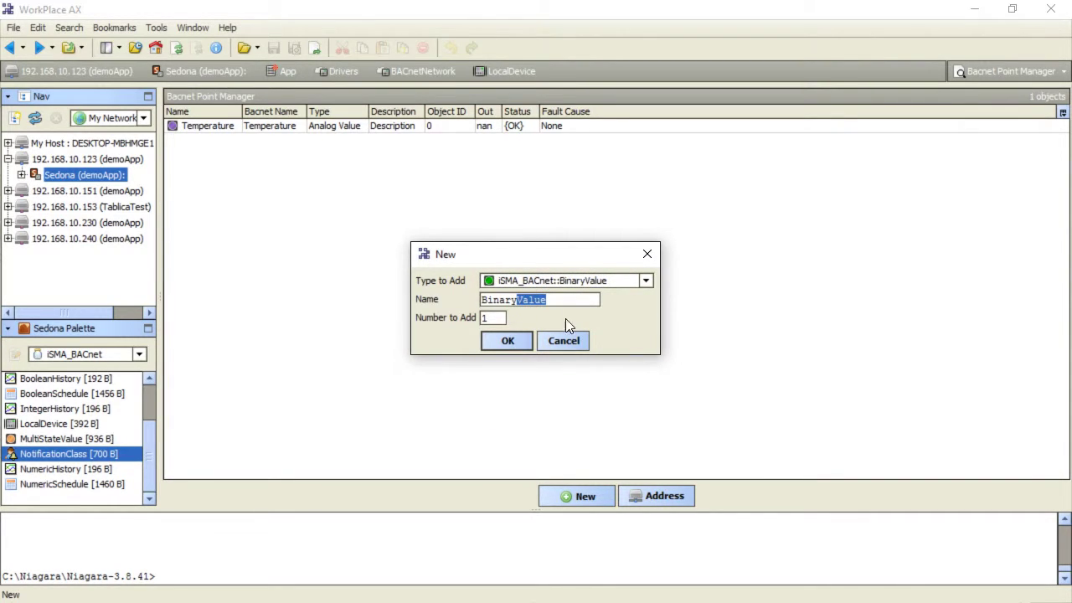
{"action": "type", "text": "Alarm"}
{"action": "left_click", "coordinate": [508, 342]}
In the BinaryAlarm point's Sedona property sheet, set Notification Class to 1 and Event Enable to To_Offnormal_And_Normal
{"action": "left_click", "coordinate": [228, 140]}
{"action": "right_click", "coordinate": [228, 140]}
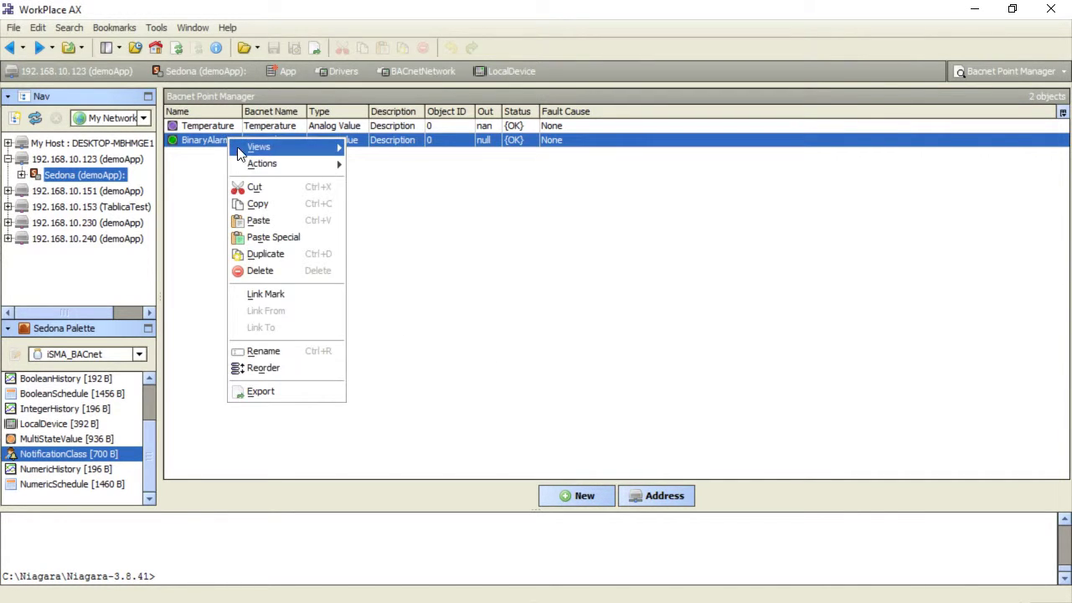
{"action": "mouse_move", "coordinate": [259, 149]}
{"action": "left_click", "coordinate": [384, 151]}
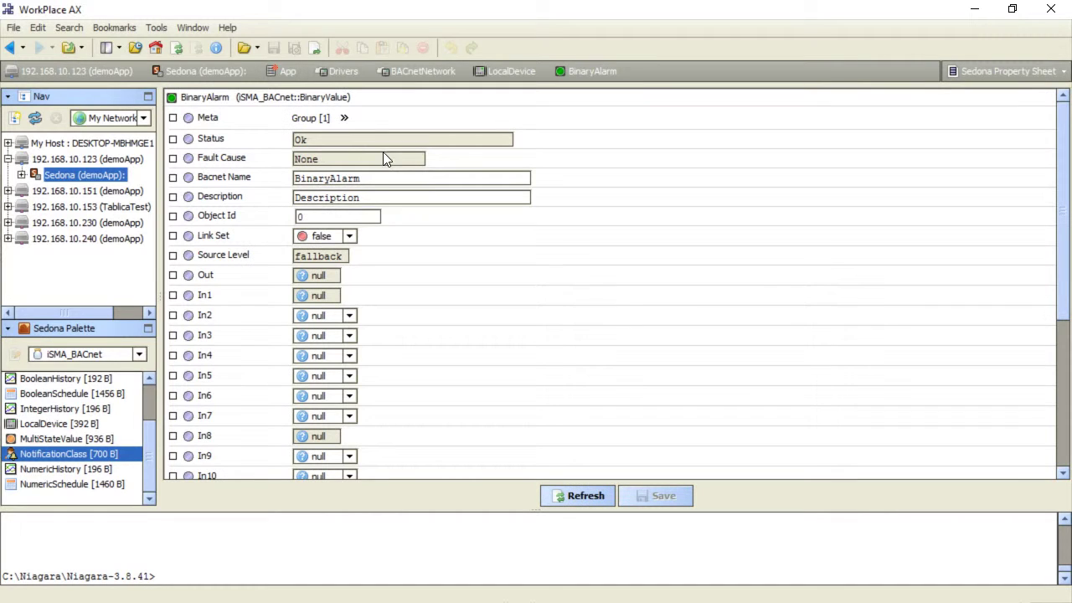
{"action": "scroll", "coordinate": [405, 289], "scroll_direction": "down", "scroll_amount": 5}
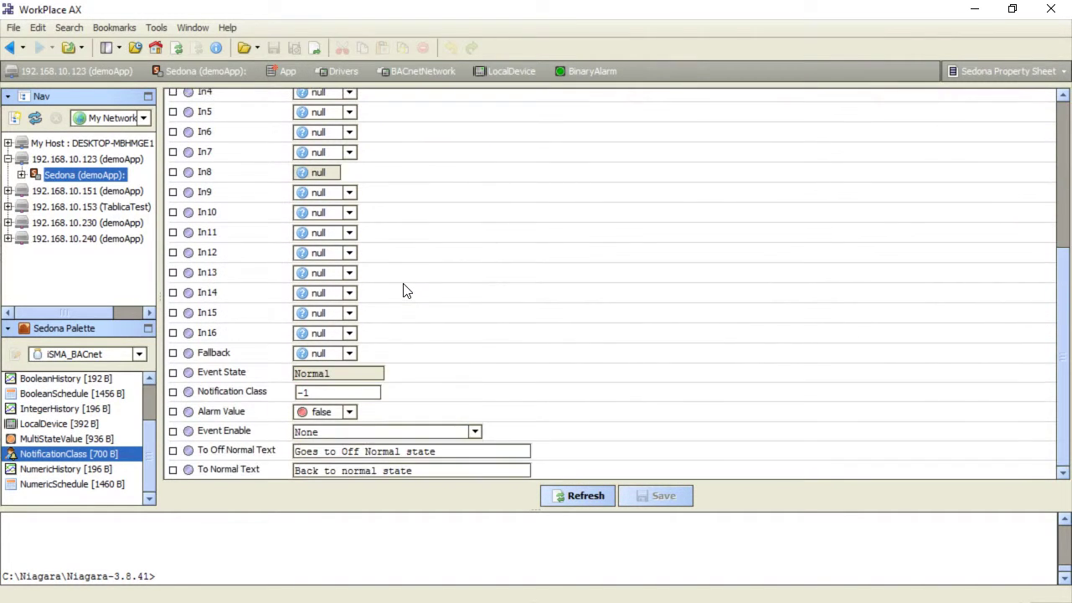
{"action": "double_click", "coordinate": [359, 393]}
{"action": "type", "text": "1"}
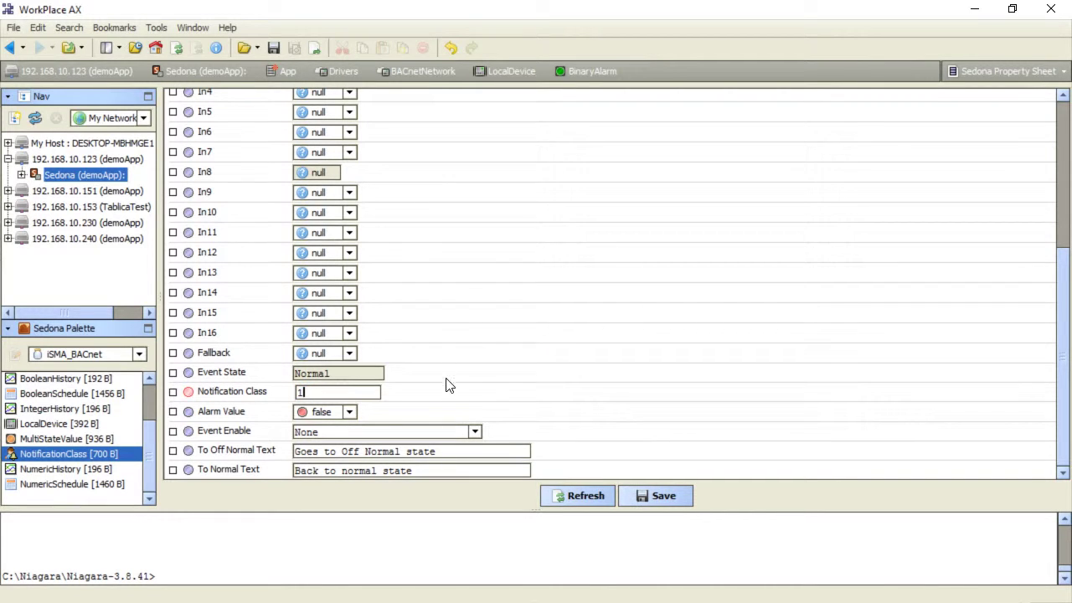
{"action": "left_click", "coordinate": [475, 432]}
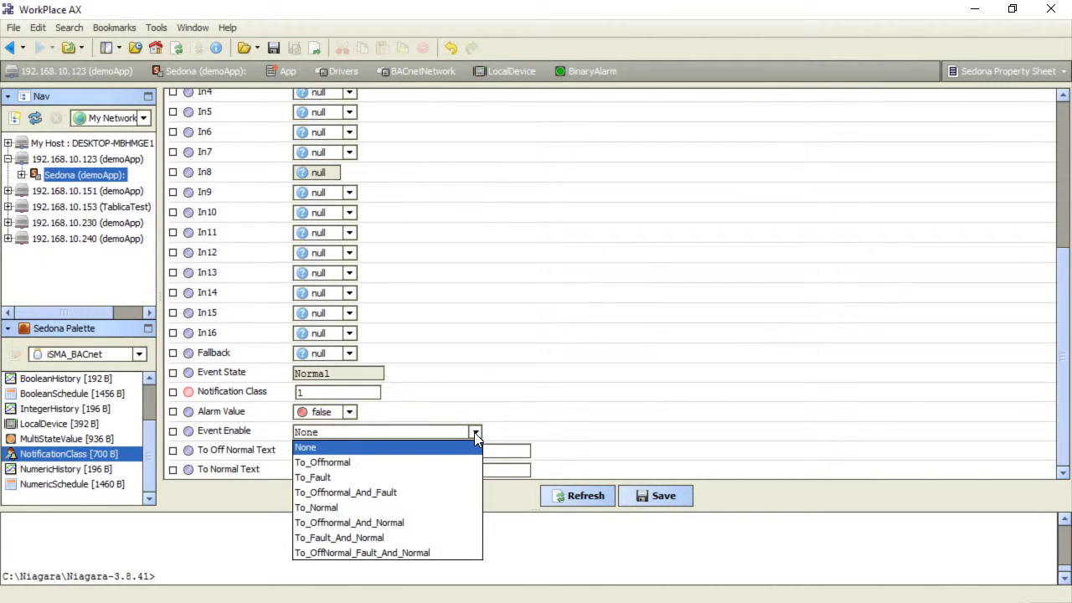
{"action": "left_click", "coordinate": [463, 523]}
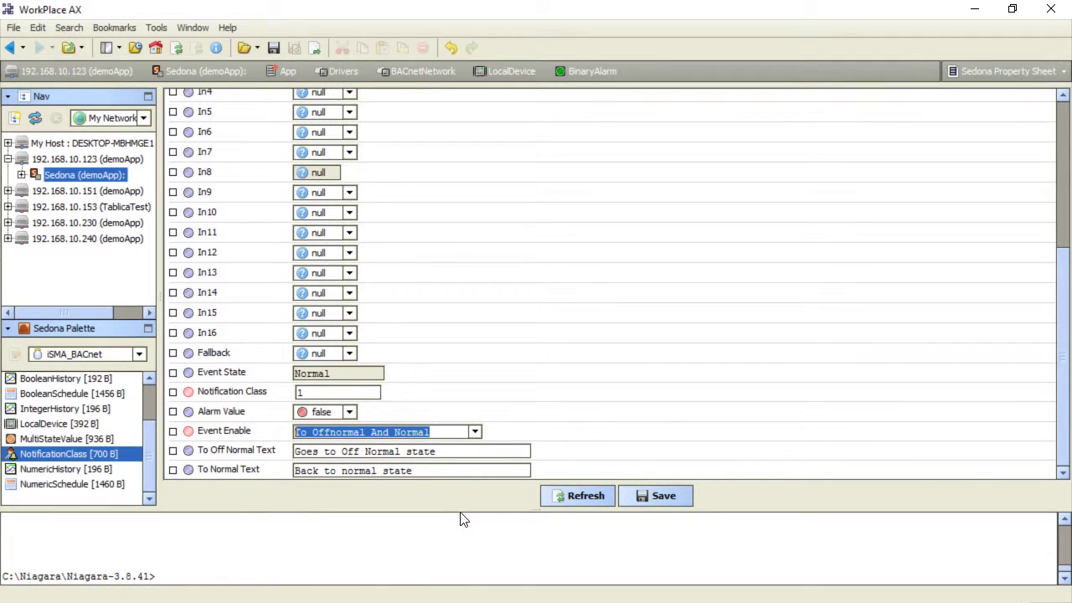
Set BinaryAlarm's To Off Normal Text to "Alarm" and To Normal Text to "OK", save, and return to the Bacnet Point Manager
{"action": "left_click_drag", "start_coordinate": [438, 451], "coordinate": [279, 458]}
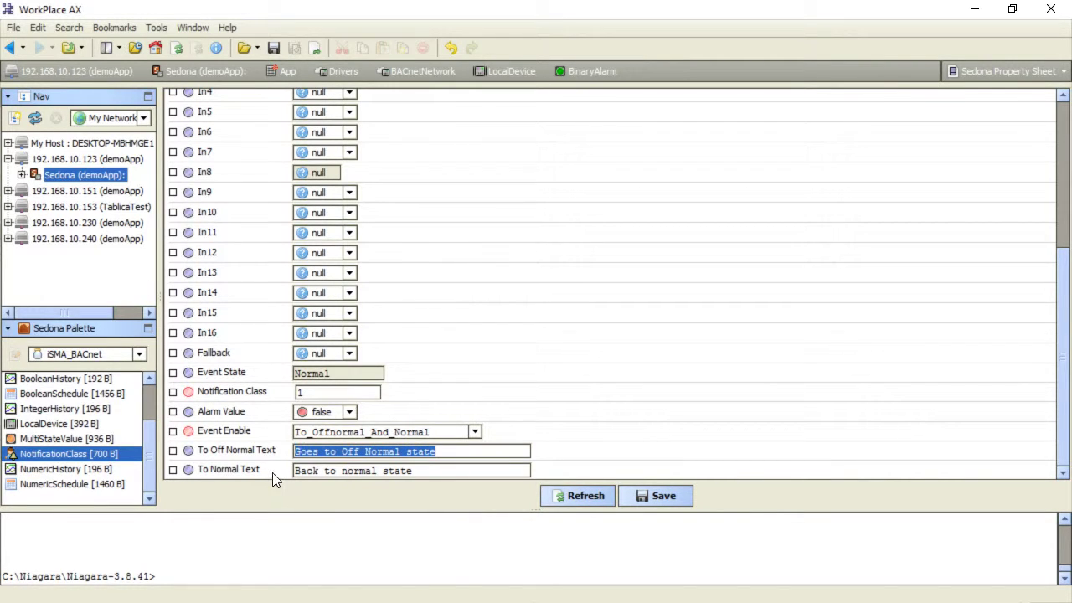
{"action": "type", "text": "Alarm"}
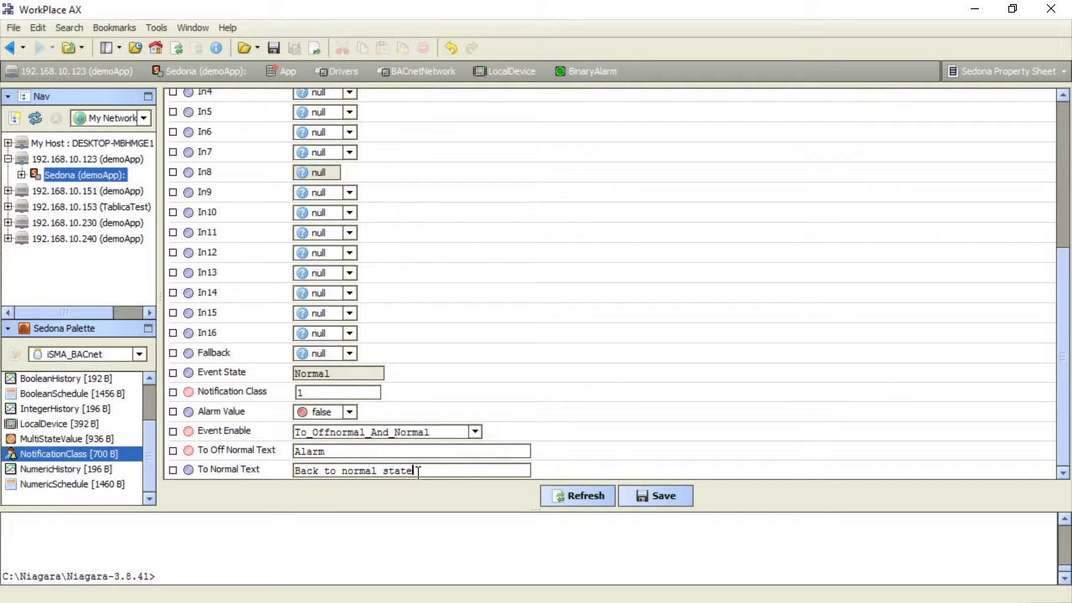
{"action": "left_click_drag", "start_coordinate": [417, 471], "coordinate": [298, 475]}
{"action": "type", "text": "N"}
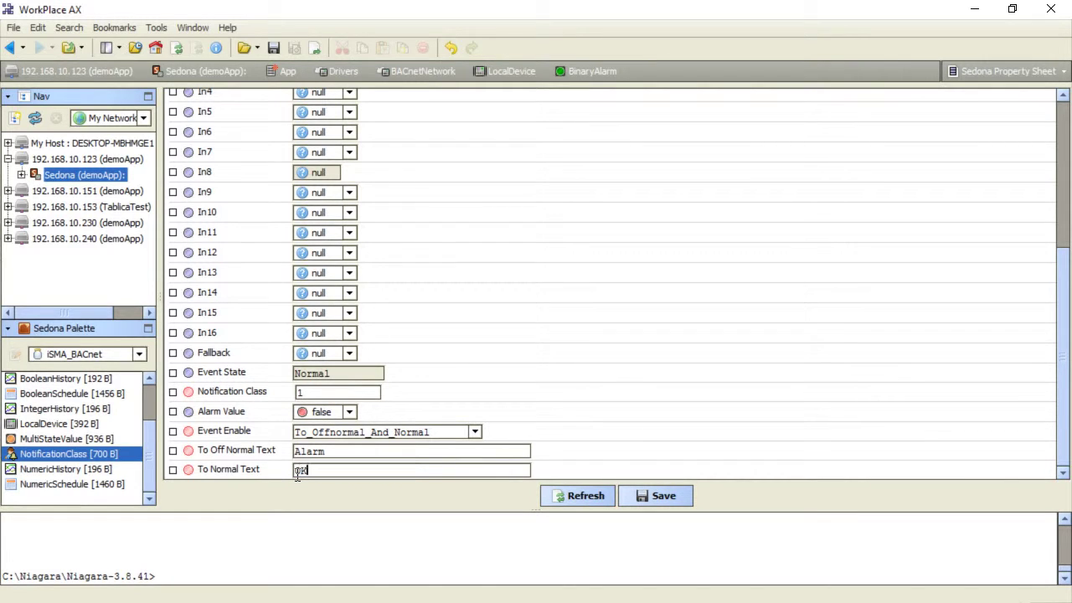
{"action": "left_click", "coordinate": [661, 497]}
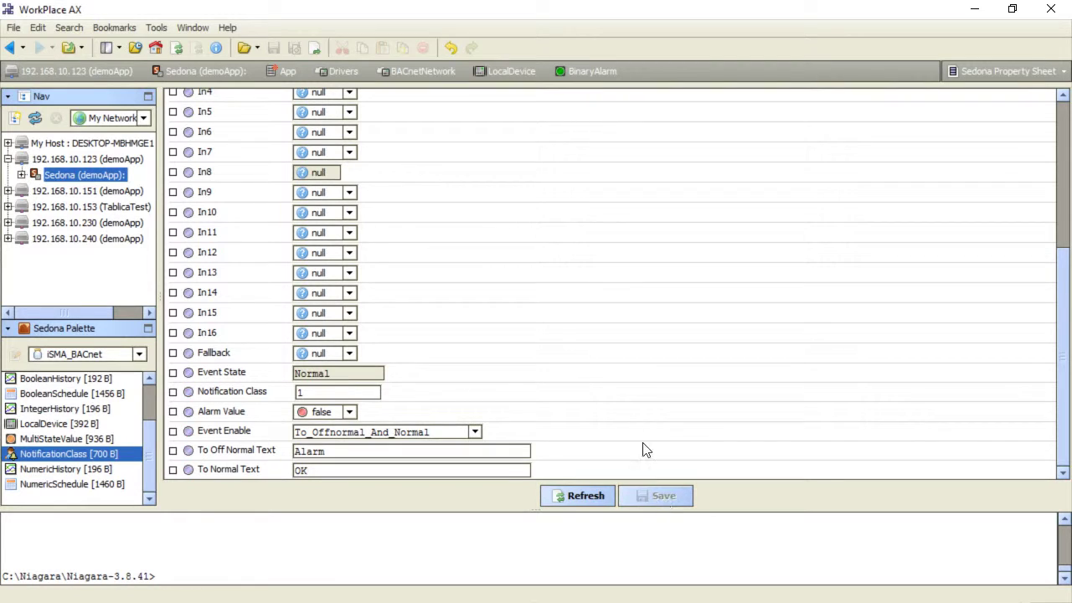
{"action": "left_click", "coordinate": [11, 51]}
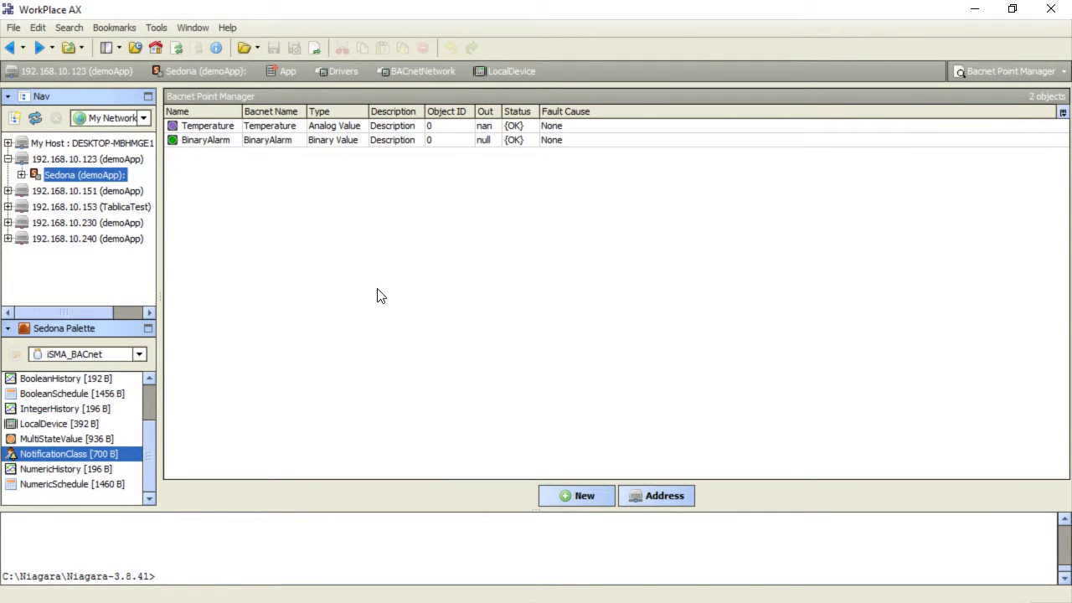
In a new tab, connect to the TablicaTest station on 192.168.10.153 using the remembered credentials
{"action": "key", "text": "ctrl+t"}
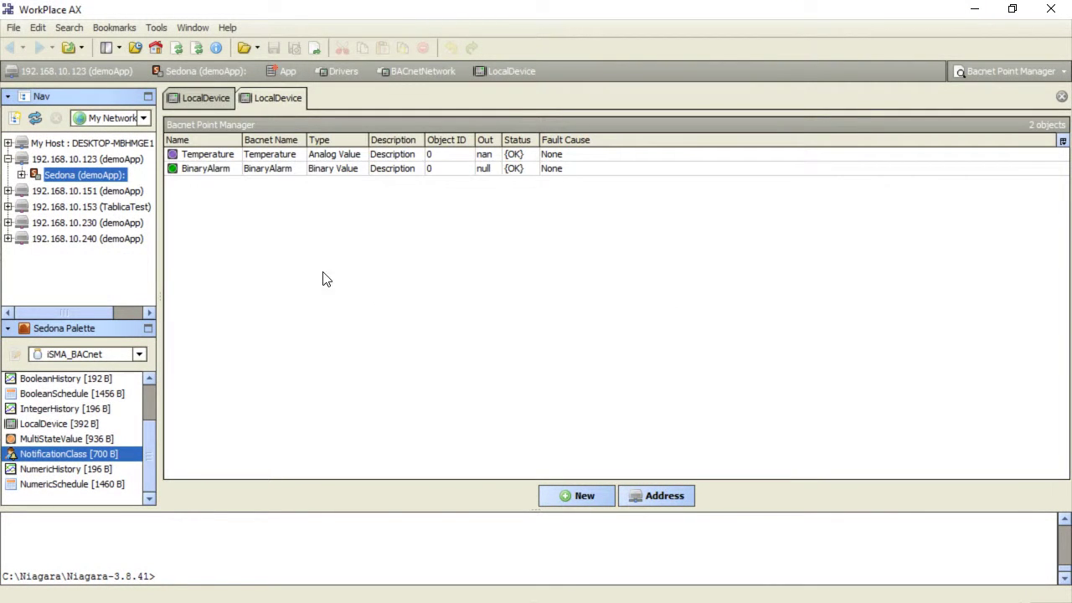
{"action": "left_click", "coordinate": [78, 208]}
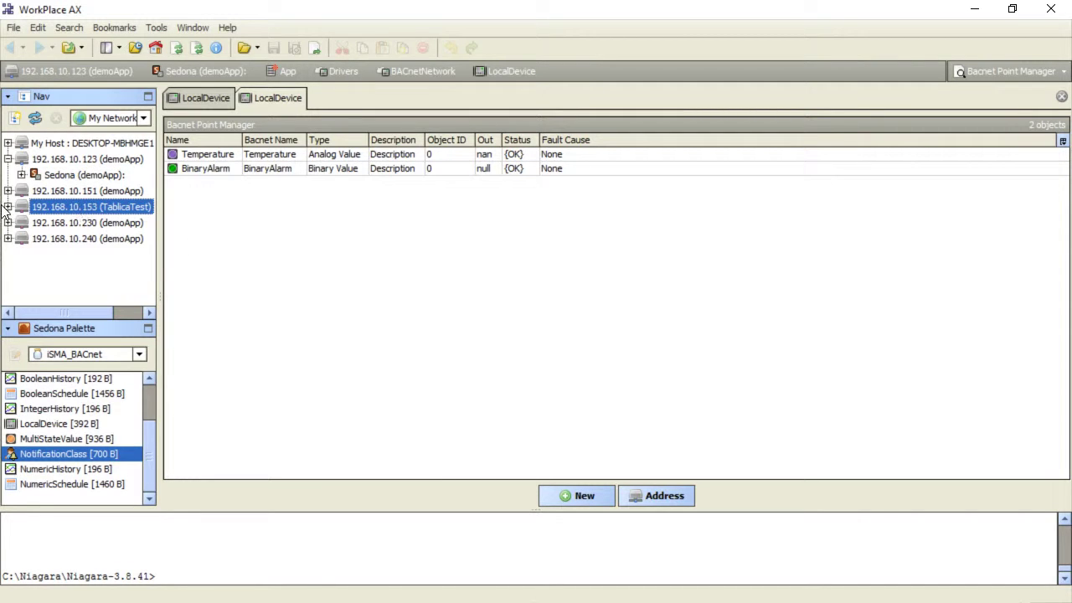
{"action": "left_click", "coordinate": [9, 207]}
{"action": "double_click", "coordinate": [61, 238]}
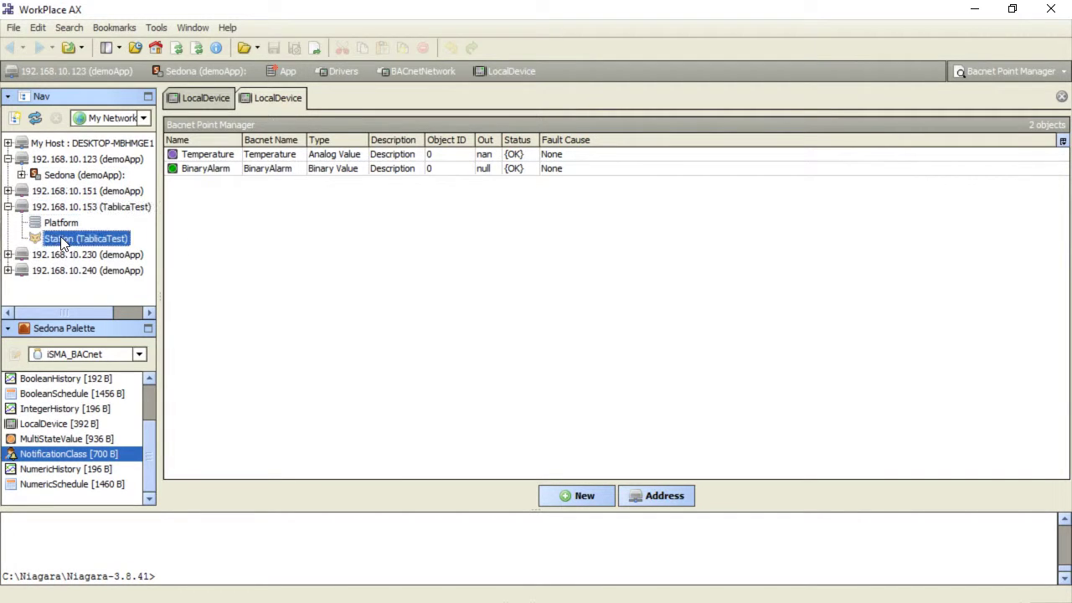
{"action": "left_click", "coordinate": [496, 393]}
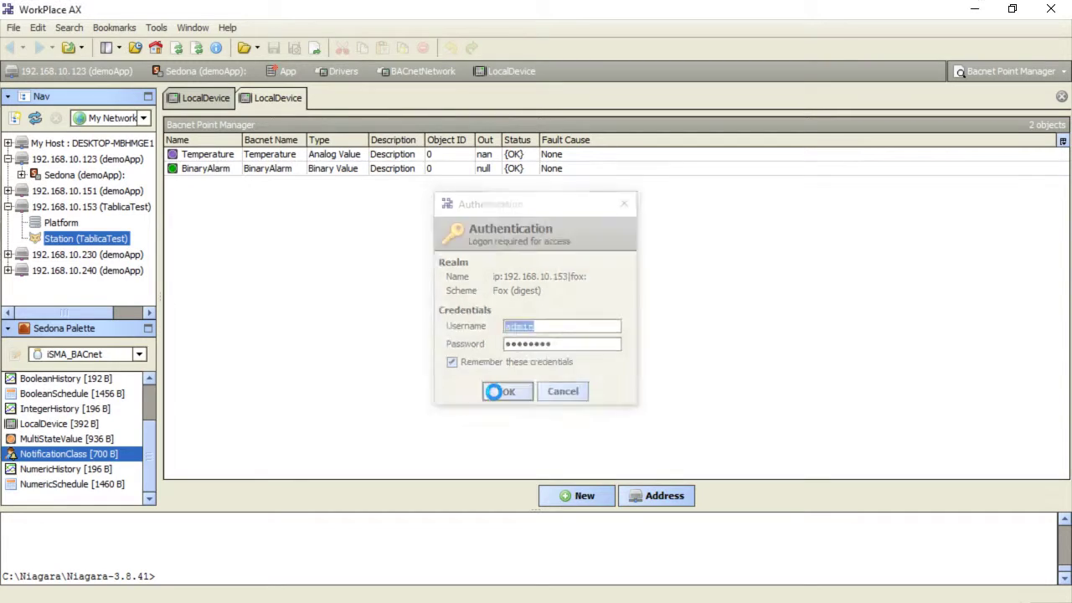
Open the Bacnet Device Manager of the BacnetNetwork among the drivers in the TablicaTest station's Config
{"action": "left_click", "coordinate": [22, 240]}
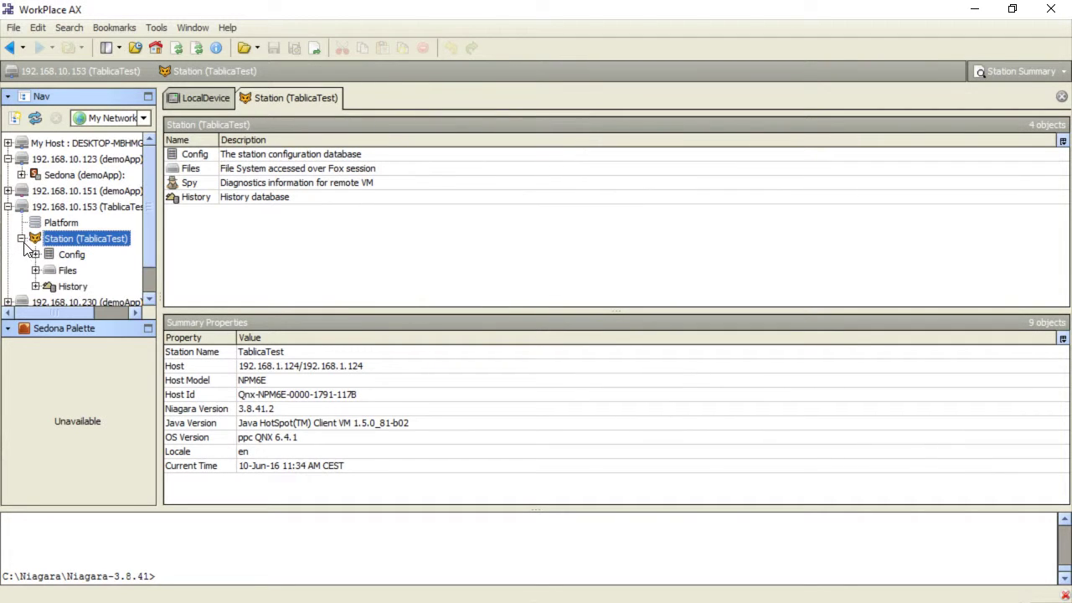
{"action": "double_click", "coordinate": [72, 253]}
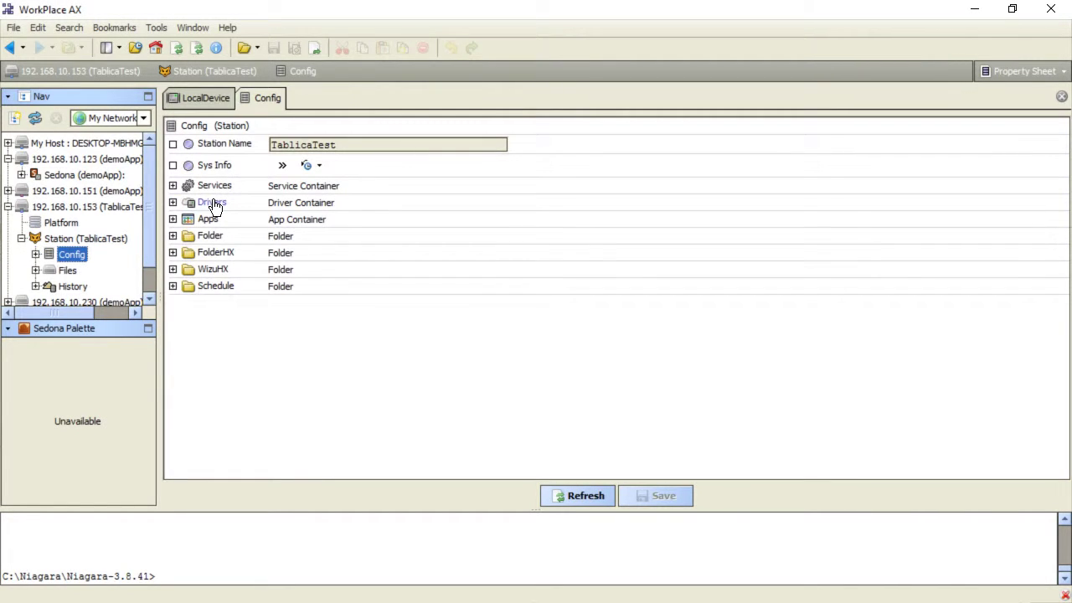
{"action": "double_click", "coordinate": [212, 205]}
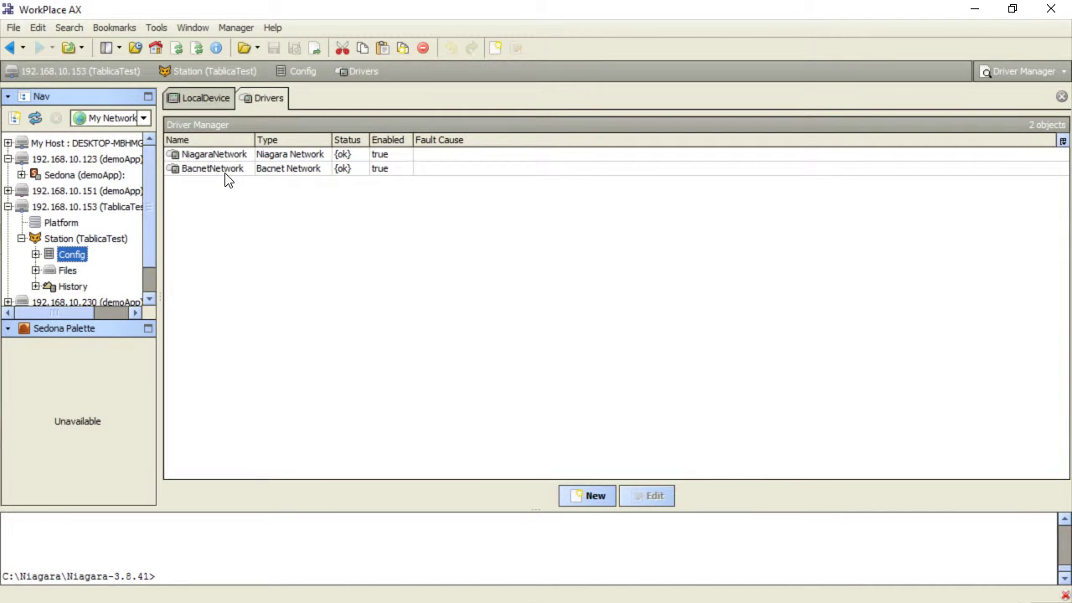
{"action": "double_click", "coordinate": [212, 168]}
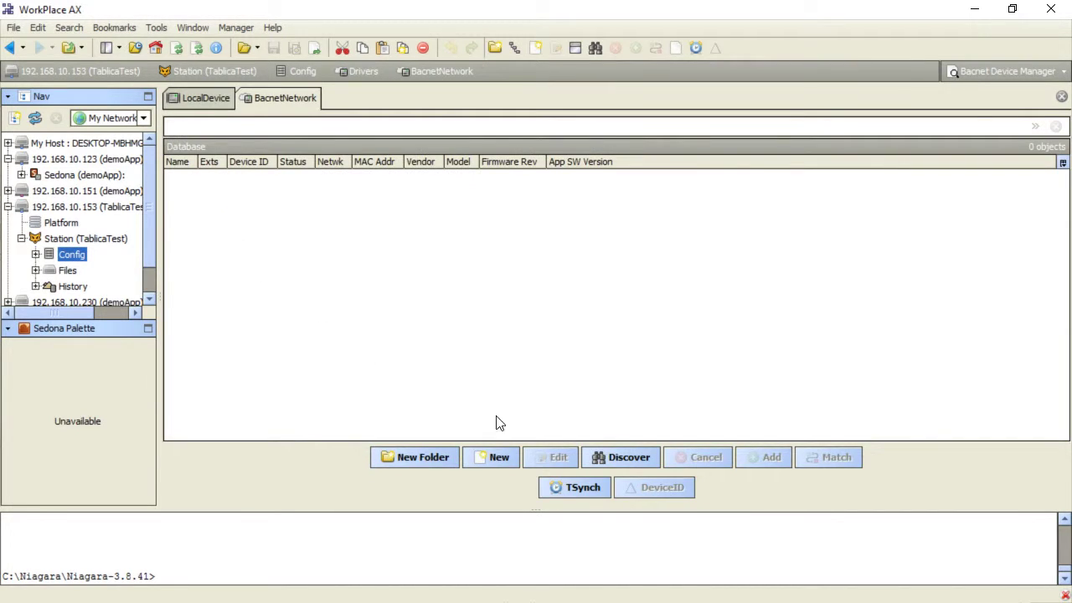
Discover BACnet devices on network 1 with the default discovery settings and add AAC20 to the station's device database
{"action": "left_click", "coordinate": [611, 457]}
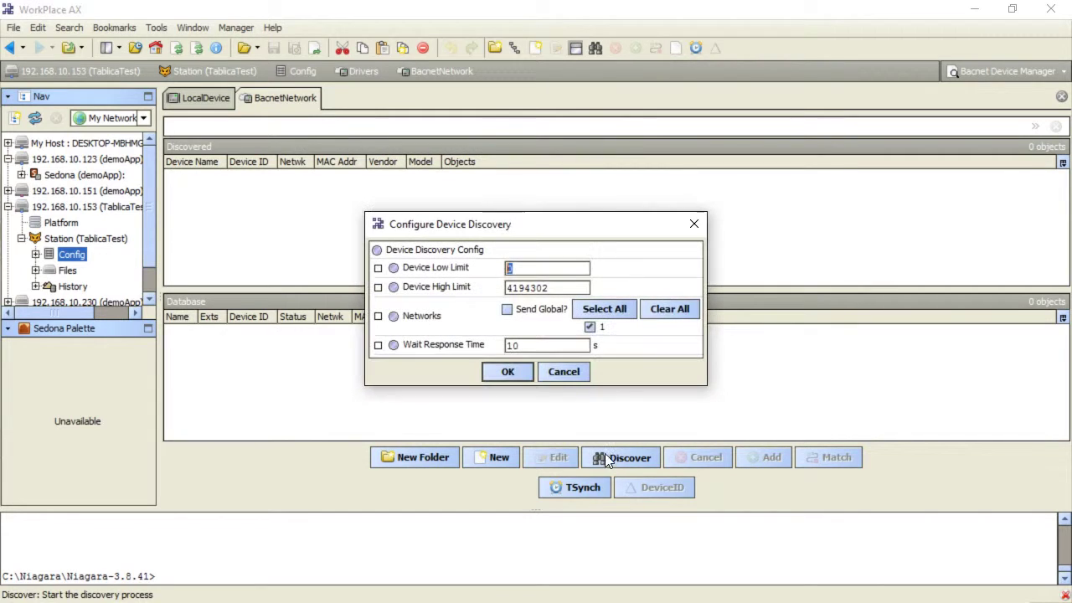
{"action": "left_click", "coordinate": [511, 374]}
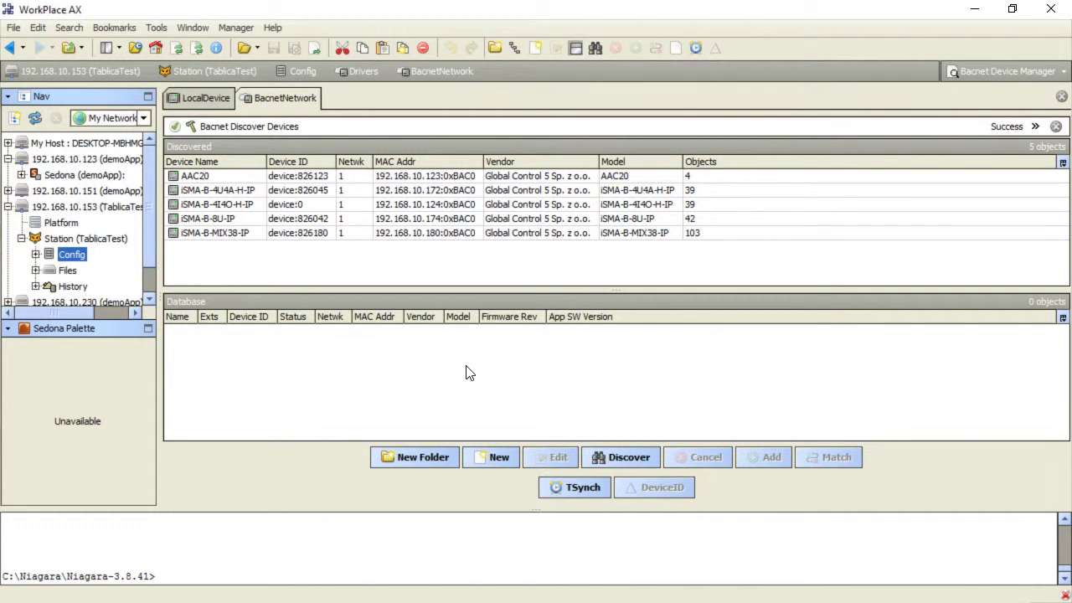
{"action": "left_click", "coordinate": [236, 179]}
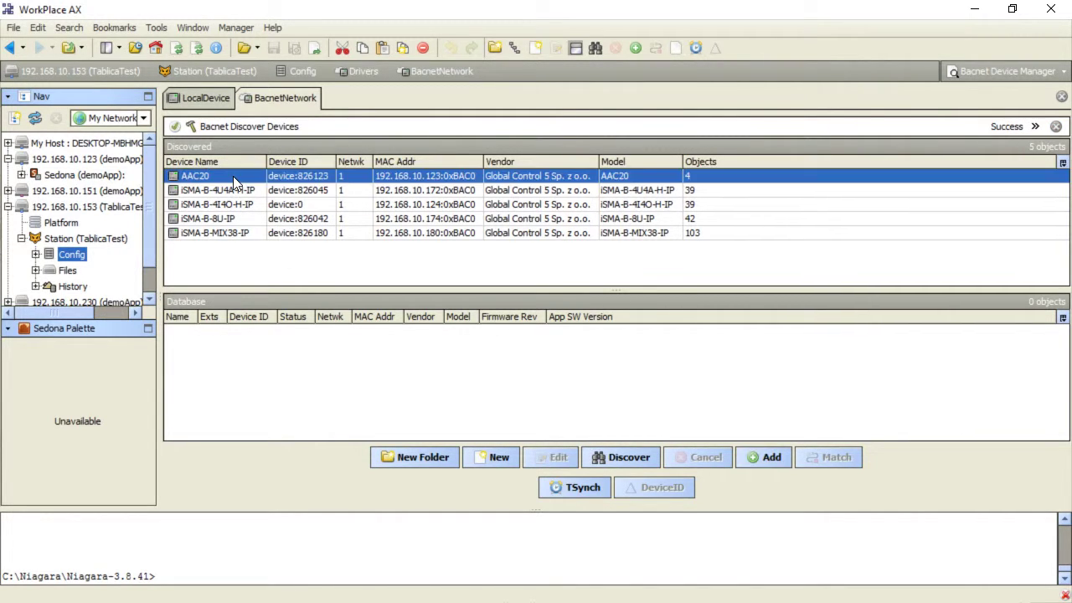
{"action": "left_click_drag", "start_coordinate": [233, 176], "coordinate": [265, 421]}
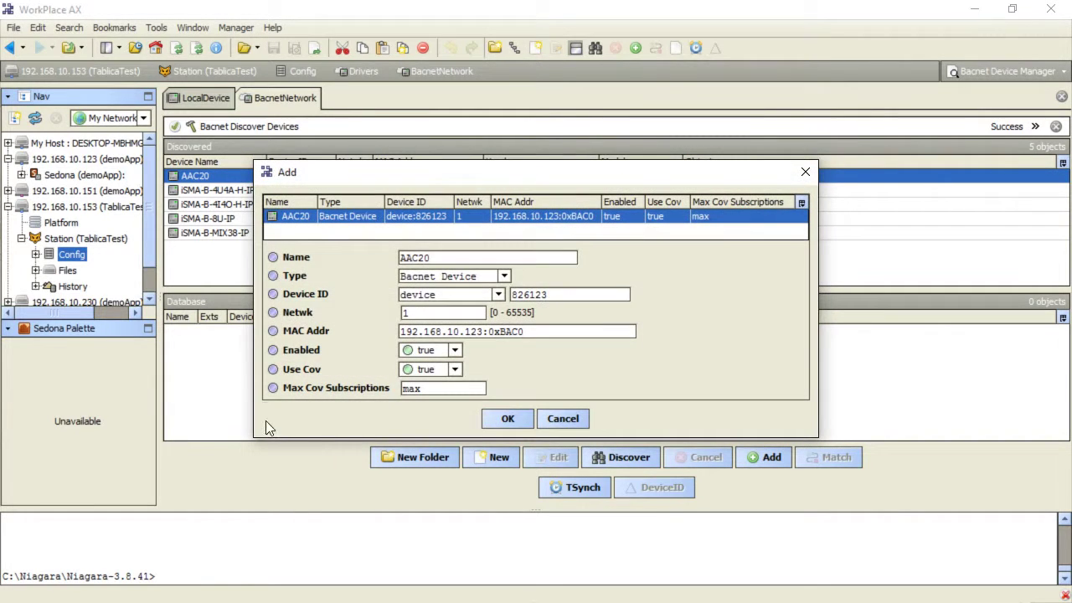
{"action": "left_click", "coordinate": [520, 417]}
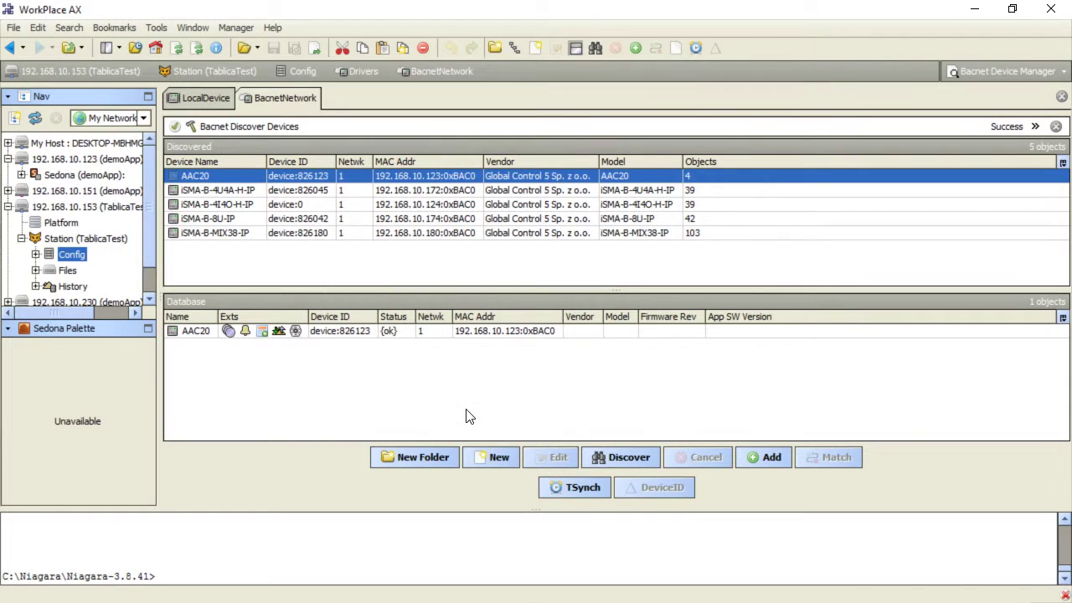
Discover the AAC20 device's points and add the Notific notification class point to the database with default settings
{"action": "double_click", "coordinate": [229, 330]}
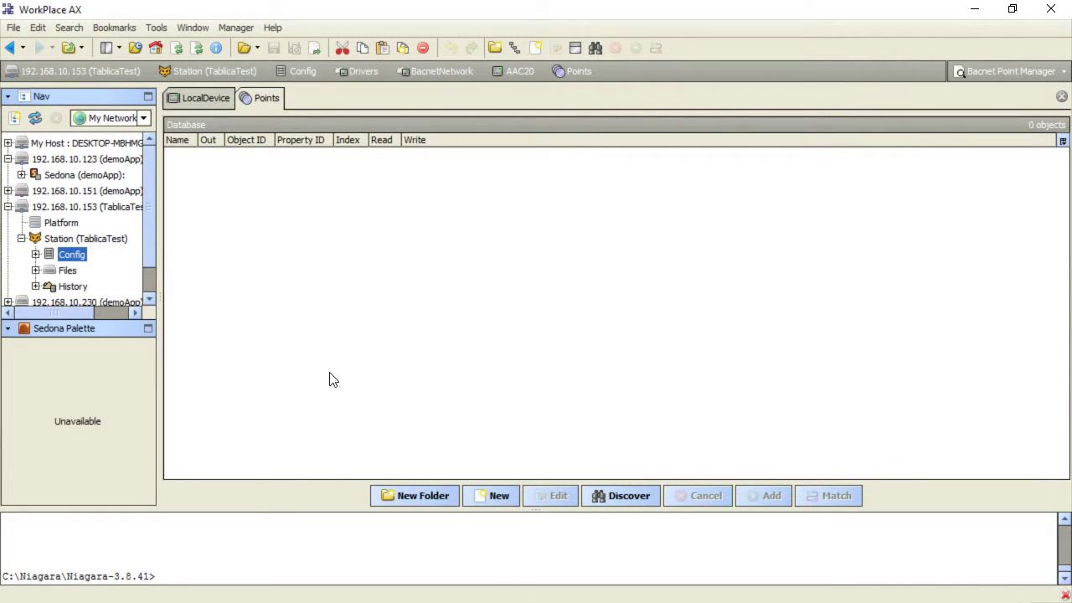
{"action": "left_click", "coordinate": [626, 497]}
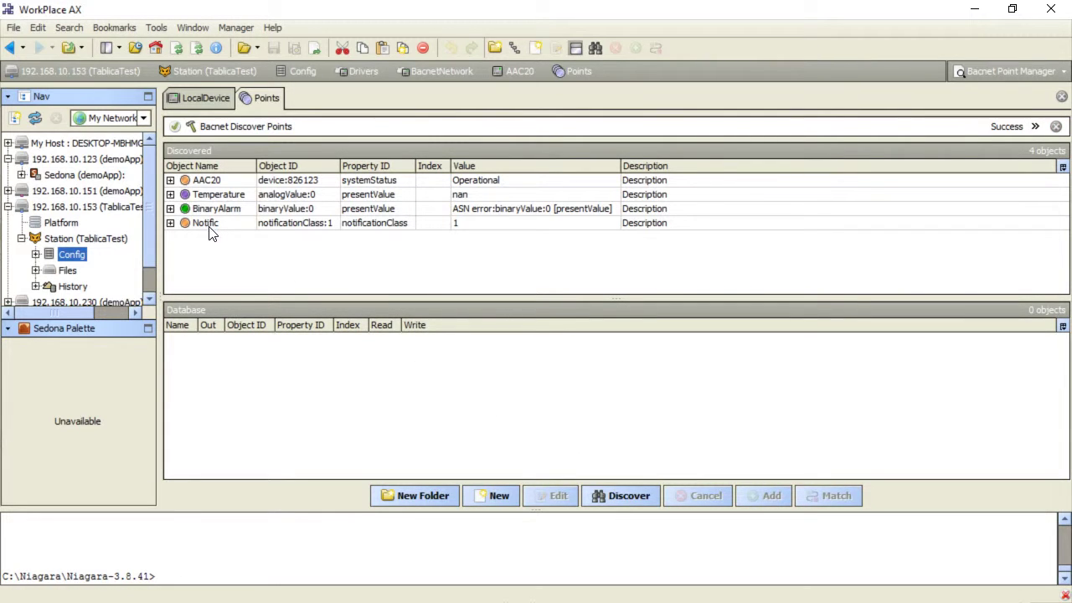
{"action": "left_click_drag", "start_coordinate": [211, 232], "coordinate": [221, 377]}
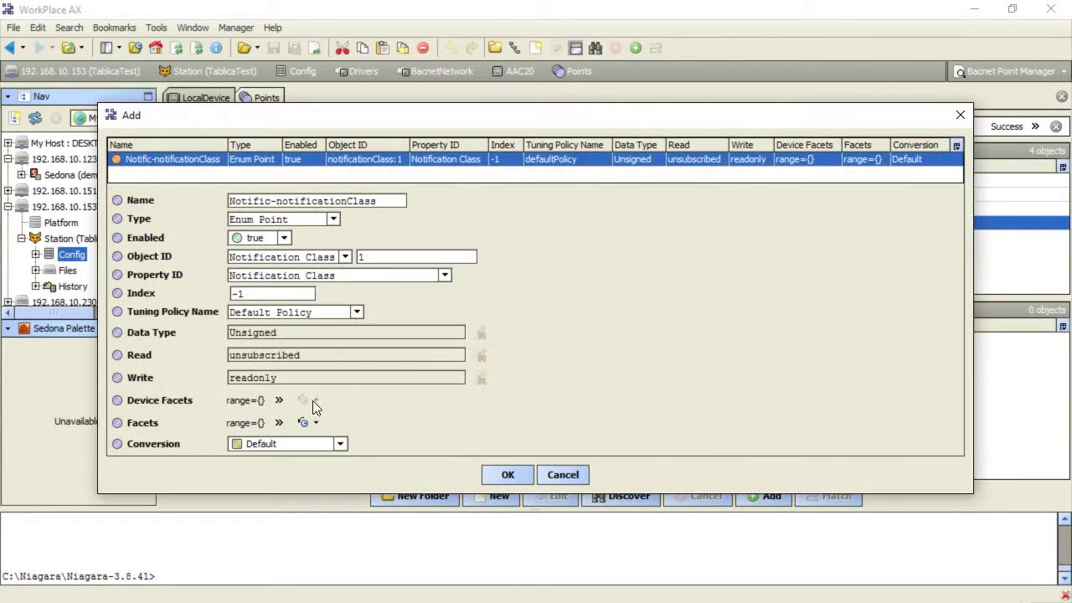
{"action": "left_click", "coordinate": [508, 475]}
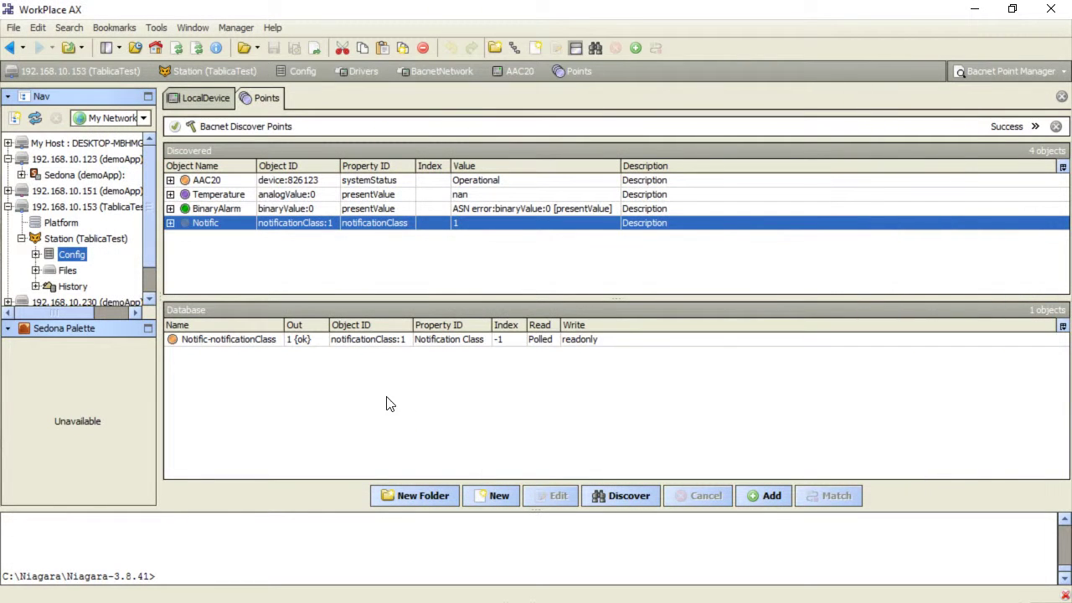
Add the discovered Temperature and BinaryAlarm points to the AAC20 point database with default settings
{"action": "left_click_drag", "start_coordinate": [208, 194], "coordinate": [206, 392]}
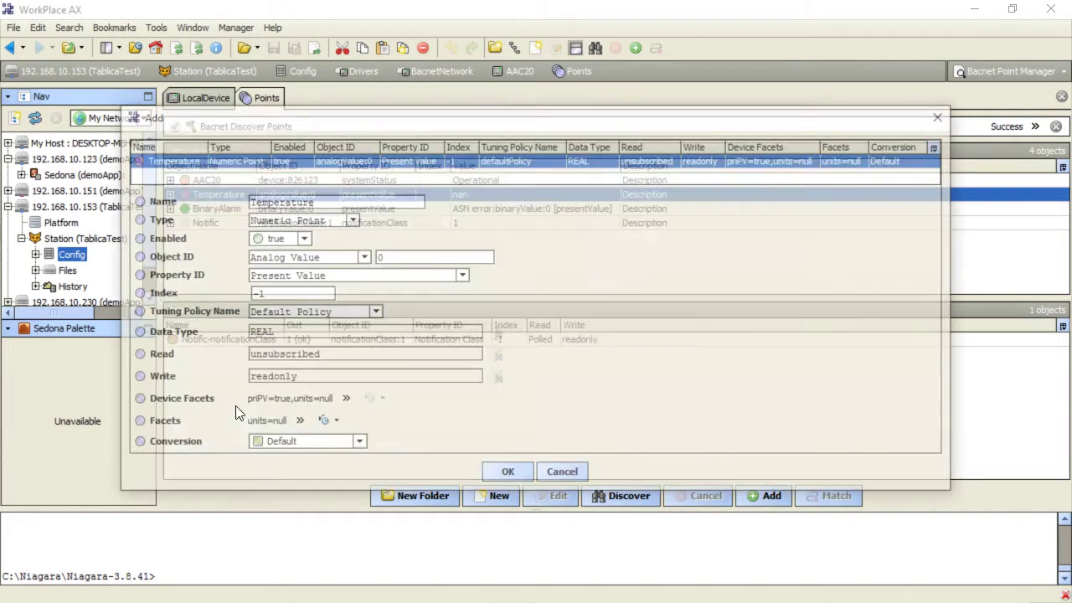
{"action": "left_click", "coordinate": [505, 475]}
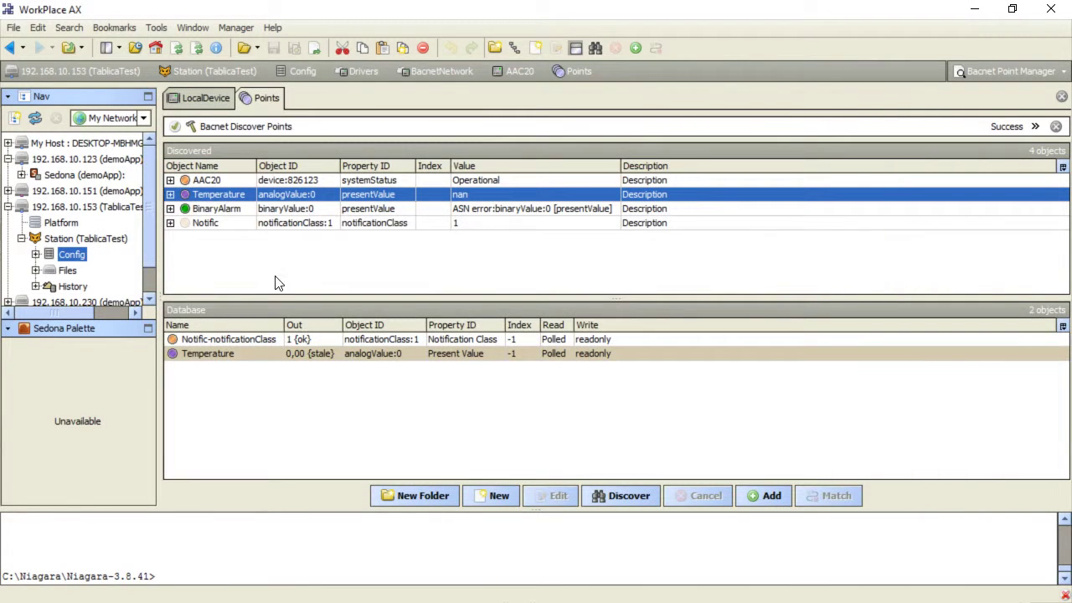
{"action": "left_click", "coordinate": [205, 210]}
{"action": "left_click_drag", "start_coordinate": [205, 210], "coordinate": [198, 379]}
{"action": "left_click", "coordinate": [508, 475]}
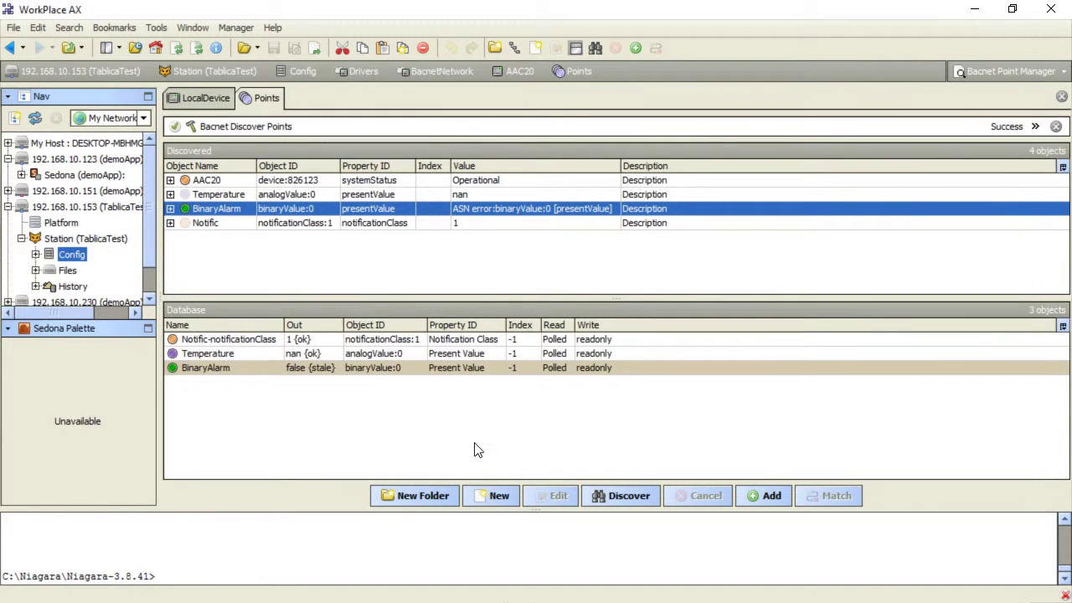
Return to the Bacnet Device Manager, set the Alarm Class in AAC20's Alarms extension to BACnet, and save
{"action": "left_click", "coordinate": [10, 48]}
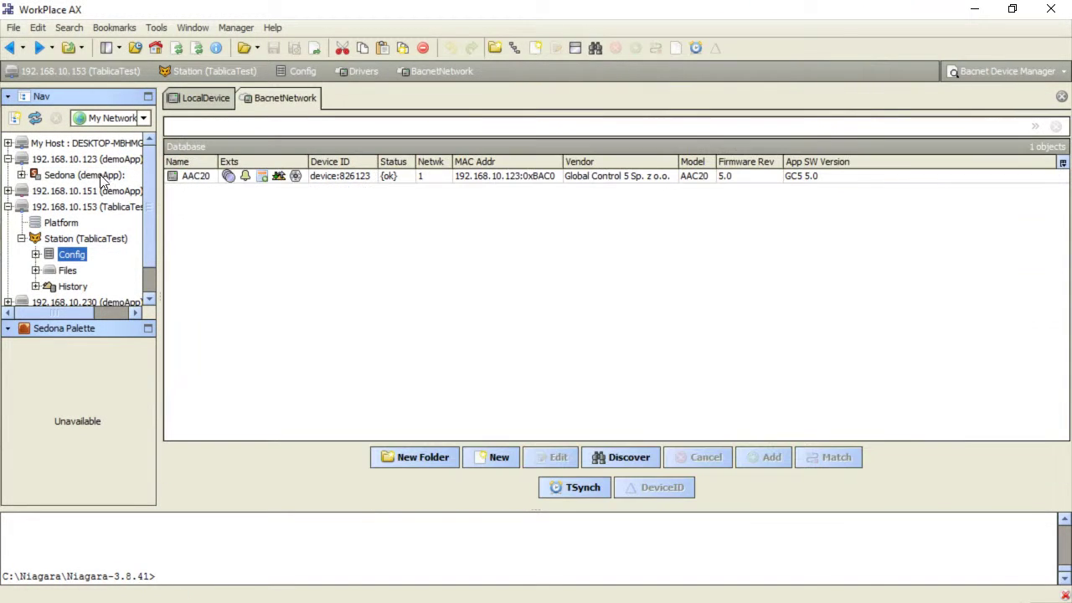
{"action": "double_click", "coordinate": [246, 178]}
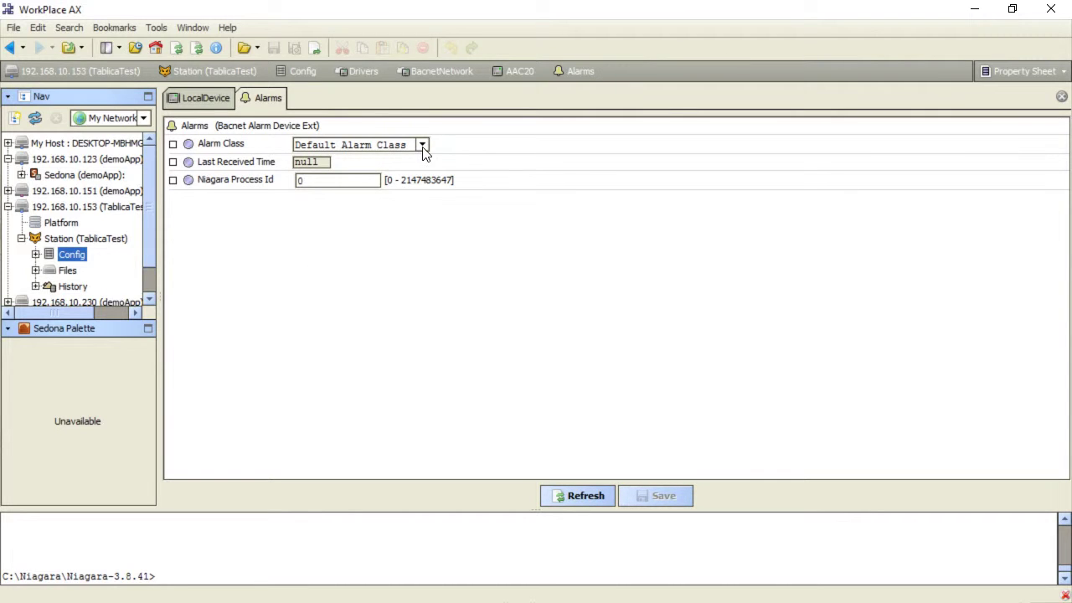
{"action": "left_click", "coordinate": [423, 147]}
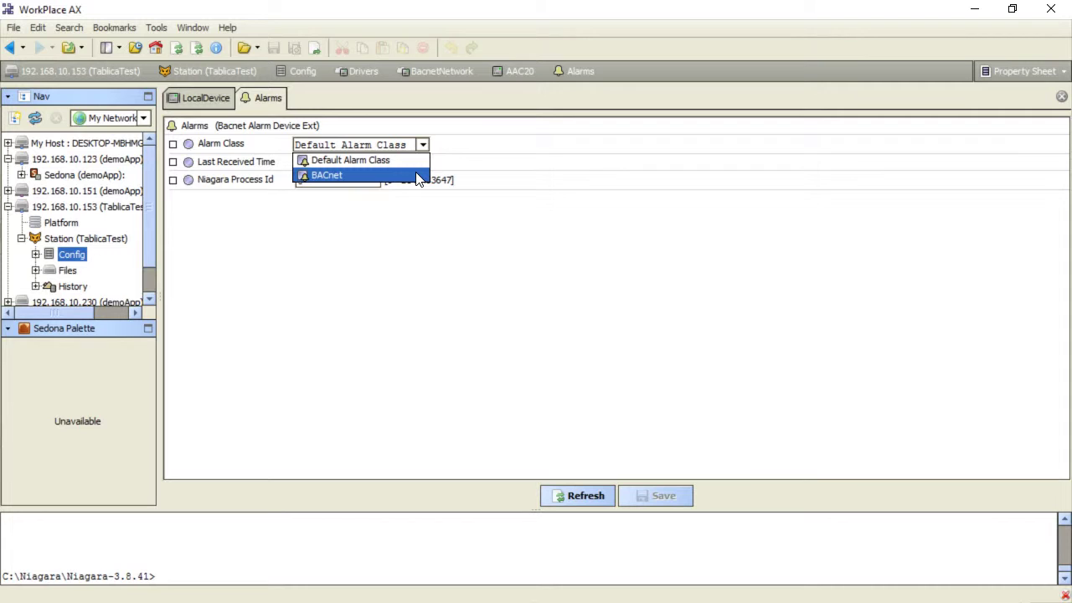
{"action": "left_click", "coordinate": [418, 177]}
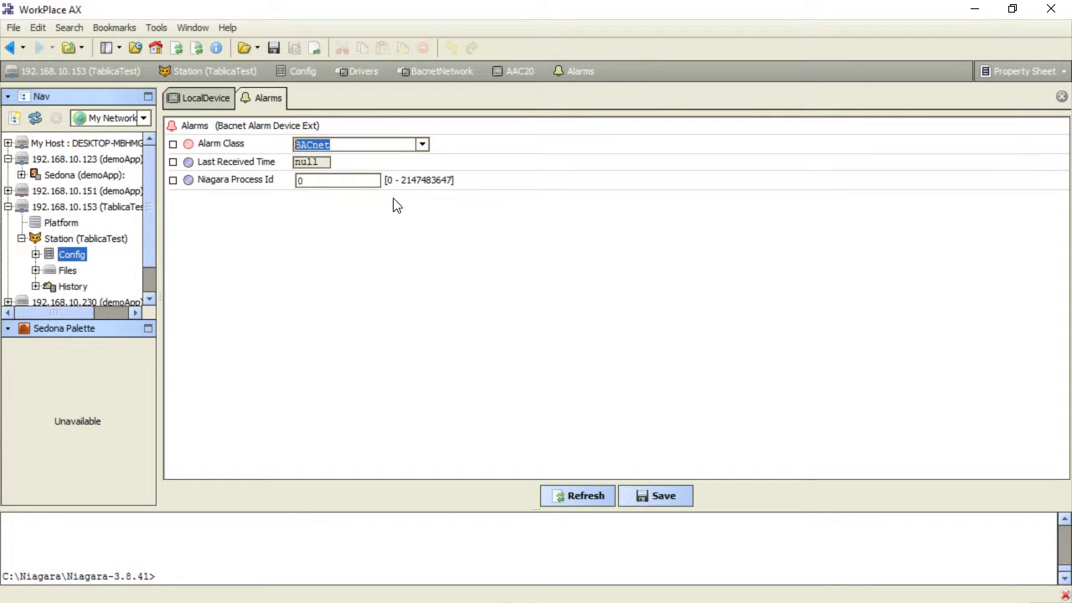
{"action": "left_click", "coordinate": [659, 497]}
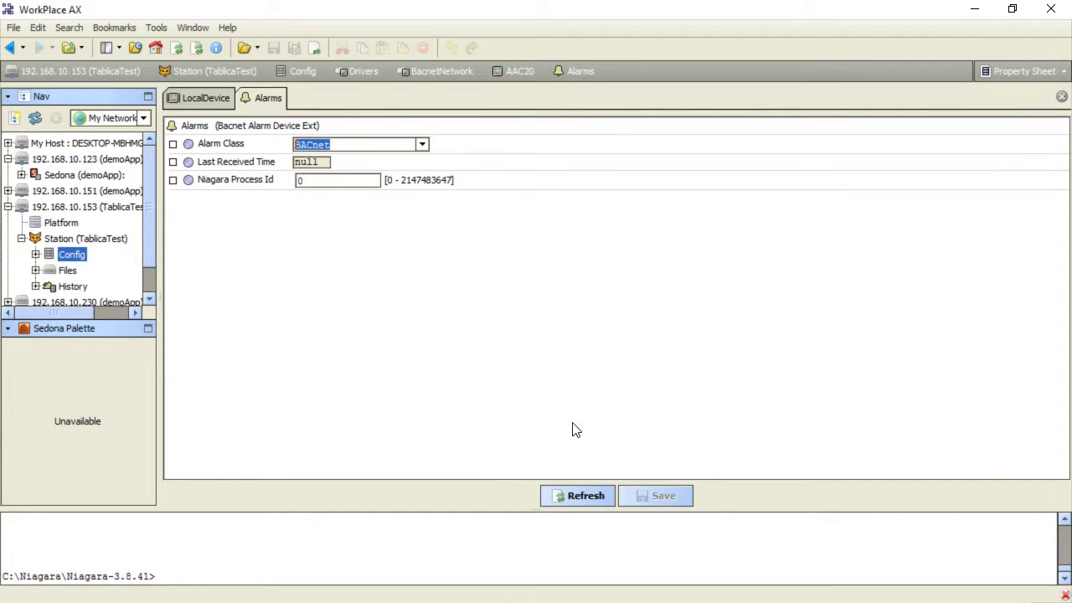
Discover the objects in AAC20's Config extension and add Notific to its database as a Bacnet Notification Class
{"action": "left_click", "coordinate": [9, 50]}
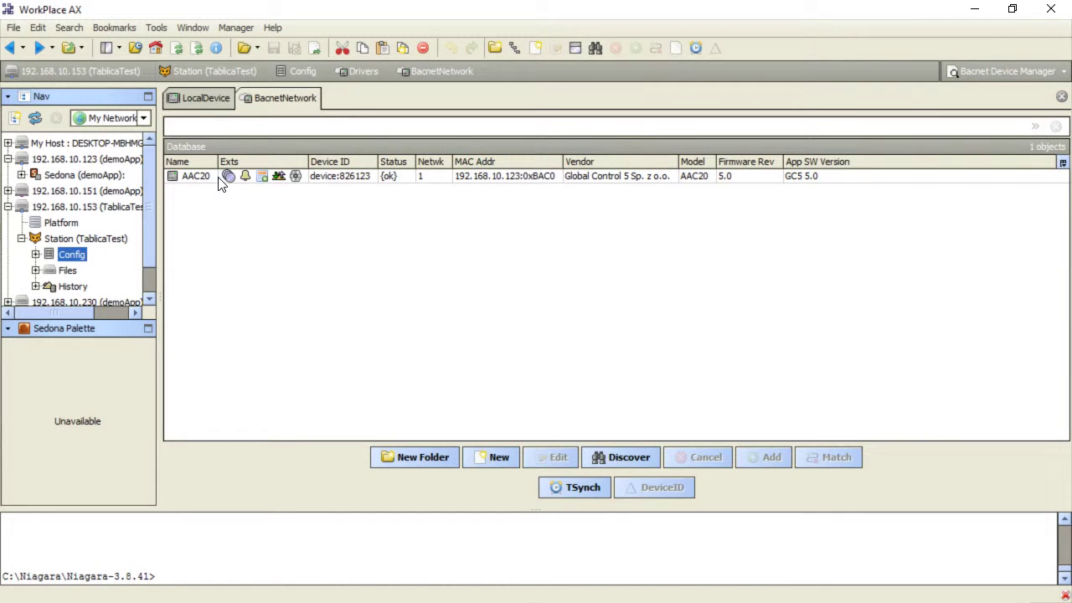
{"action": "left_click", "coordinate": [297, 184]}
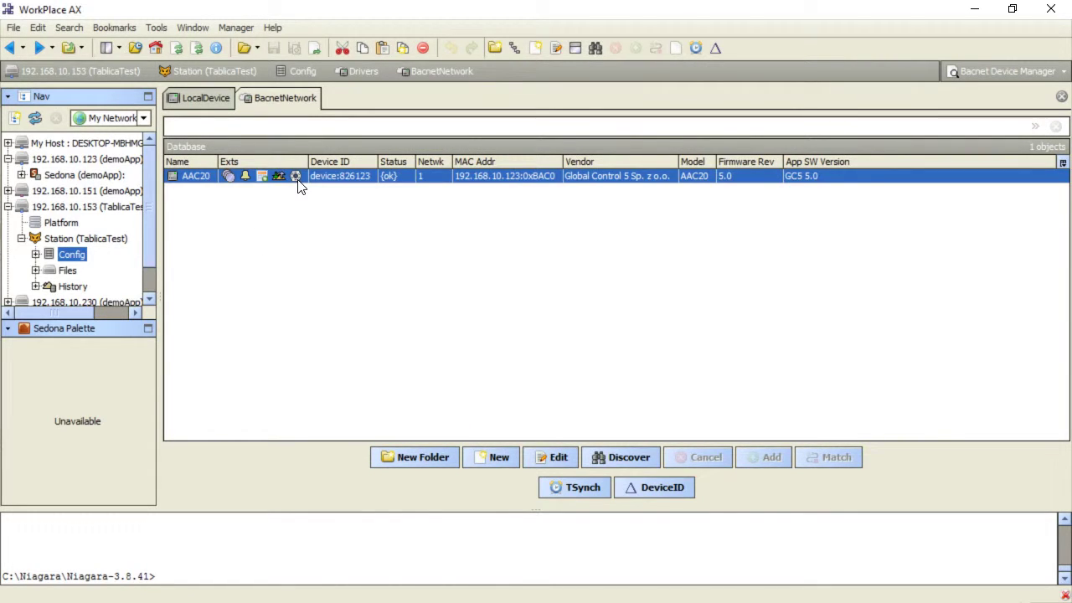
{"action": "double_click", "coordinate": [296, 178]}
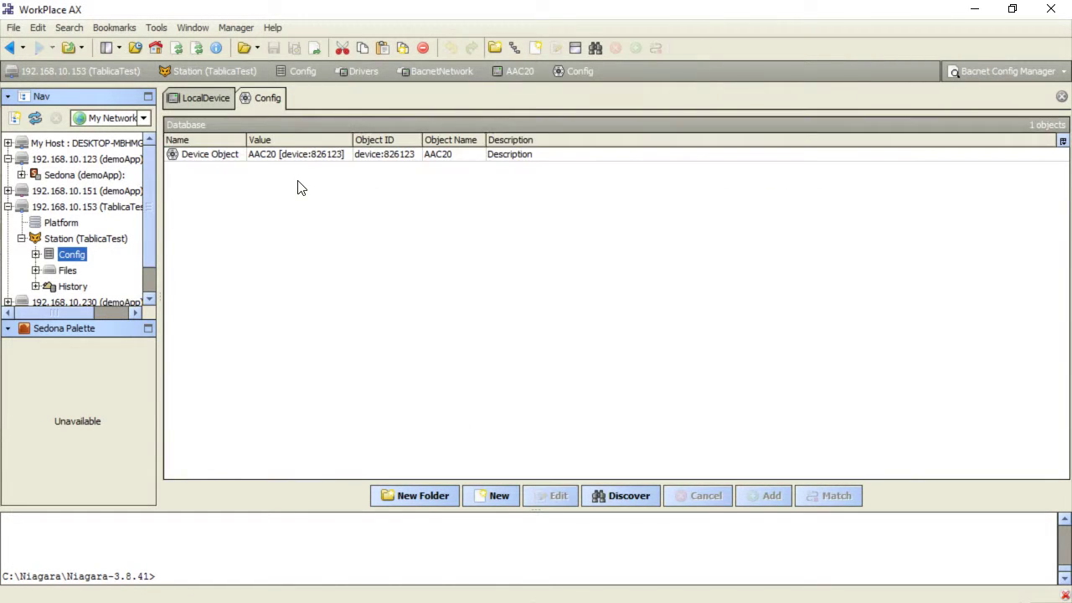
{"action": "left_click", "coordinate": [627, 497]}
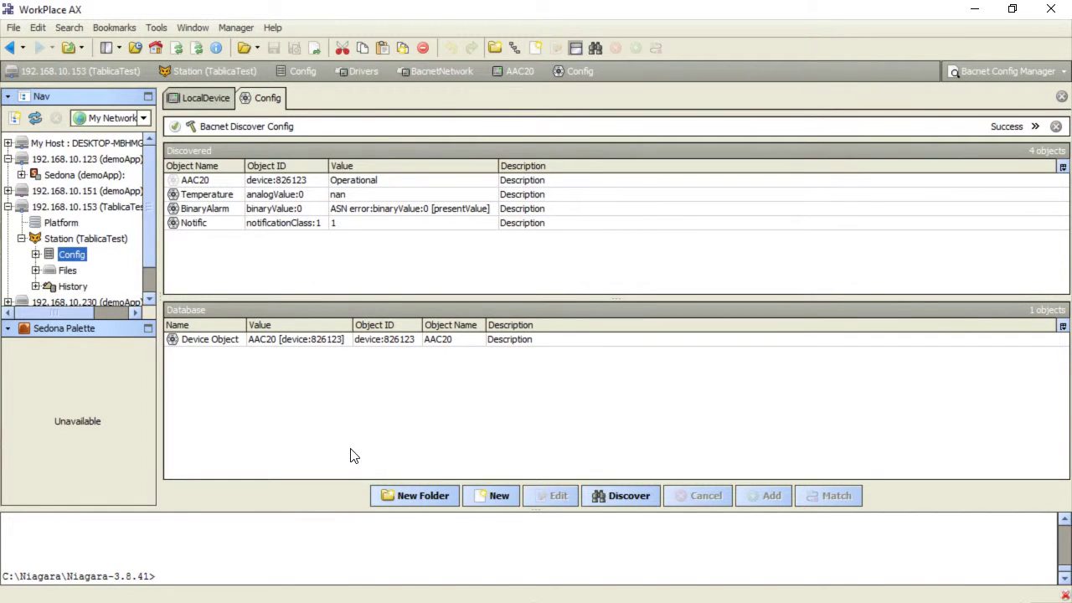
{"action": "left_click", "coordinate": [209, 229]}
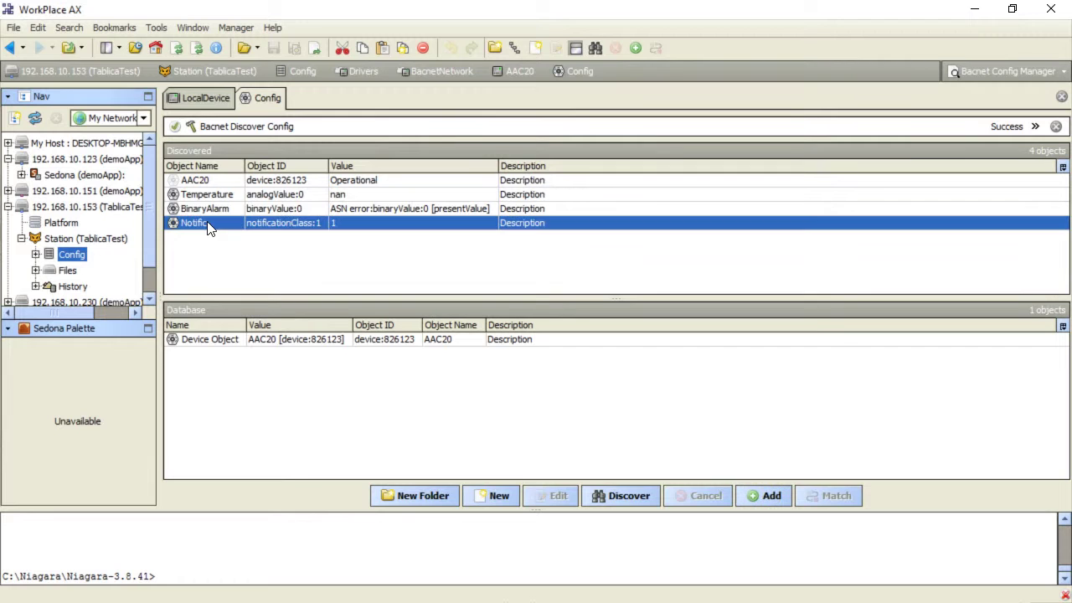
{"action": "left_click_drag", "start_coordinate": [210, 230], "coordinate": [200, 396]}
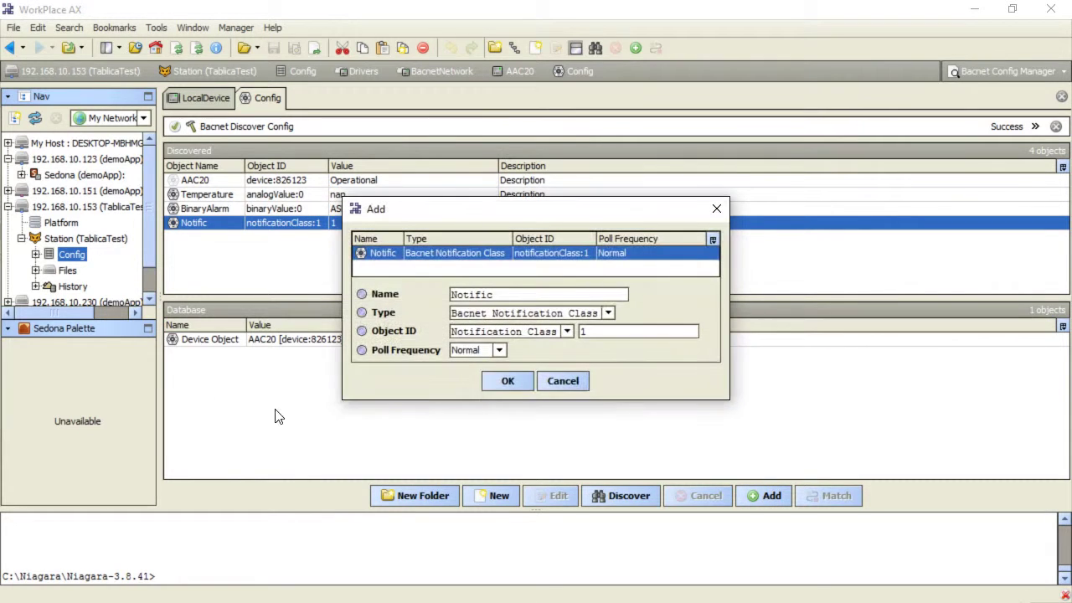
{"action": "left_click", "coordinate": [516, 381]}
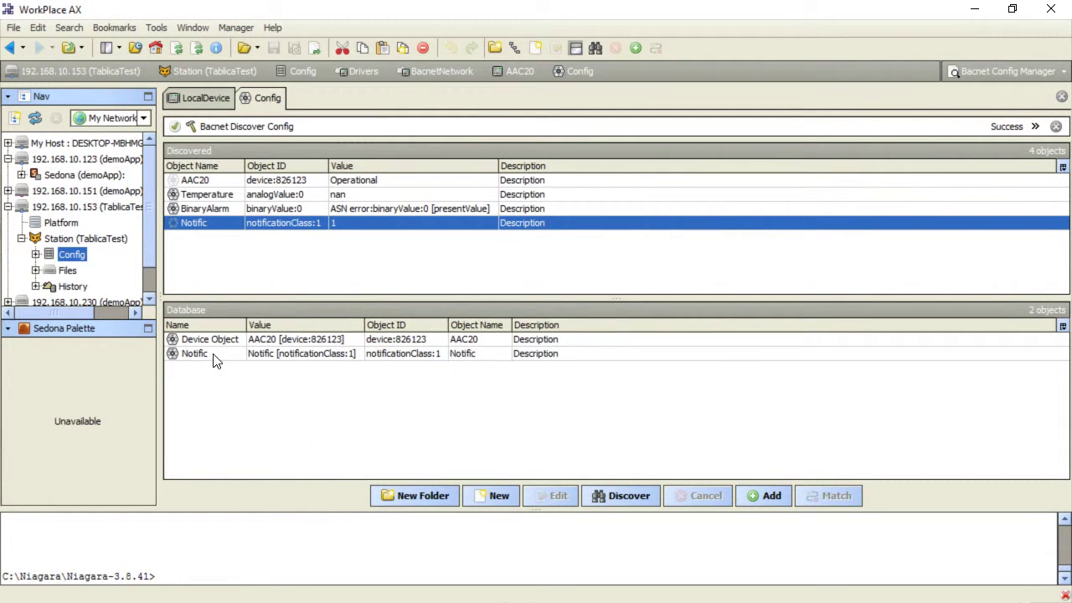
In the Notific property sheet, add a destination with recipient device 153 and expand the Recipient List
{"action": "right_click", "coordinate": [216, 357]}
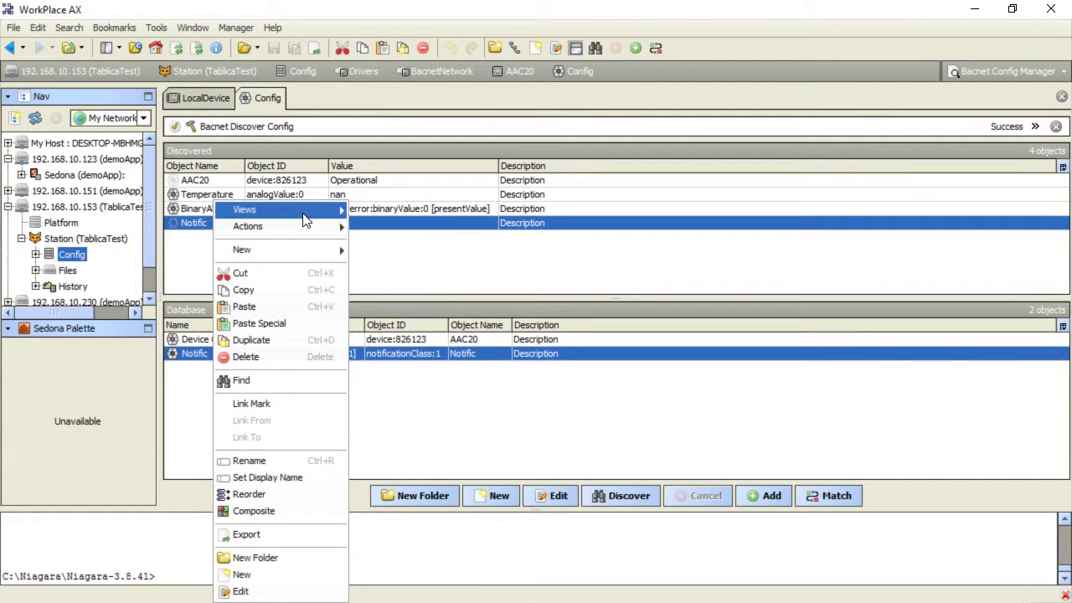
{"action": "mouse_move", "coordinate": [297, 211]}
{"action": "left_click", "coordinate": [371, 216]}
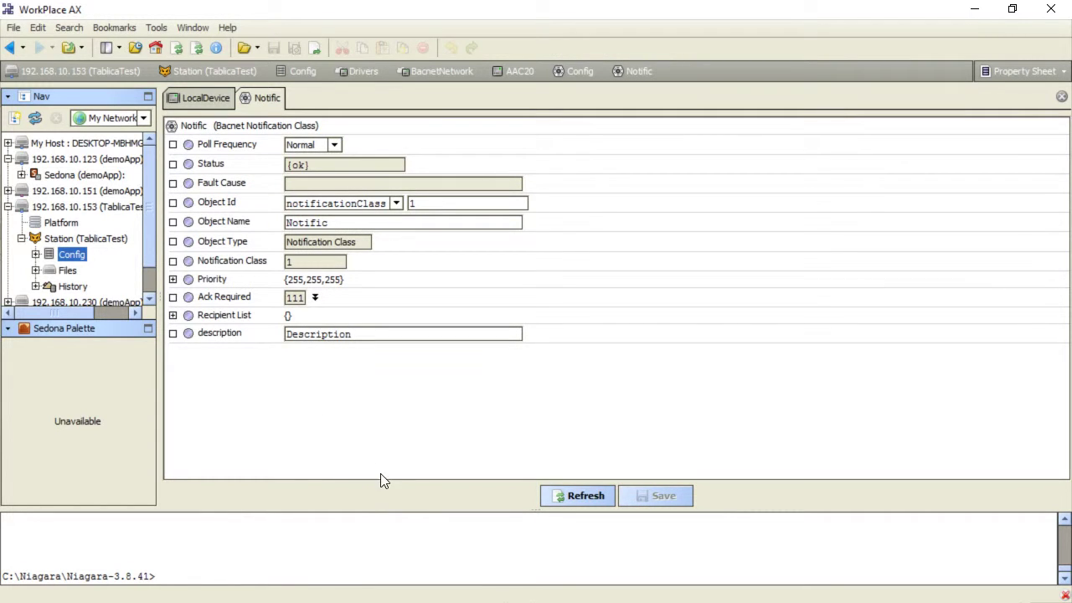
{"action": "right_click", "coordinate": [227, 129]}
{"action": "mouse_move", "coordinate": [303, 156]}
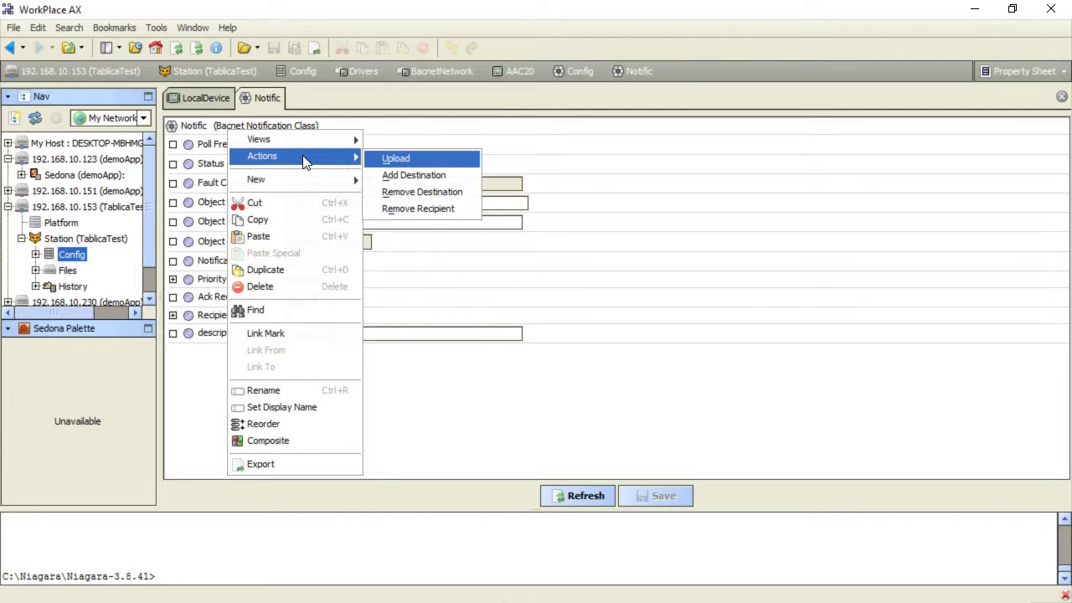
{"action": "left_click", "coordinate": [404, 176]}
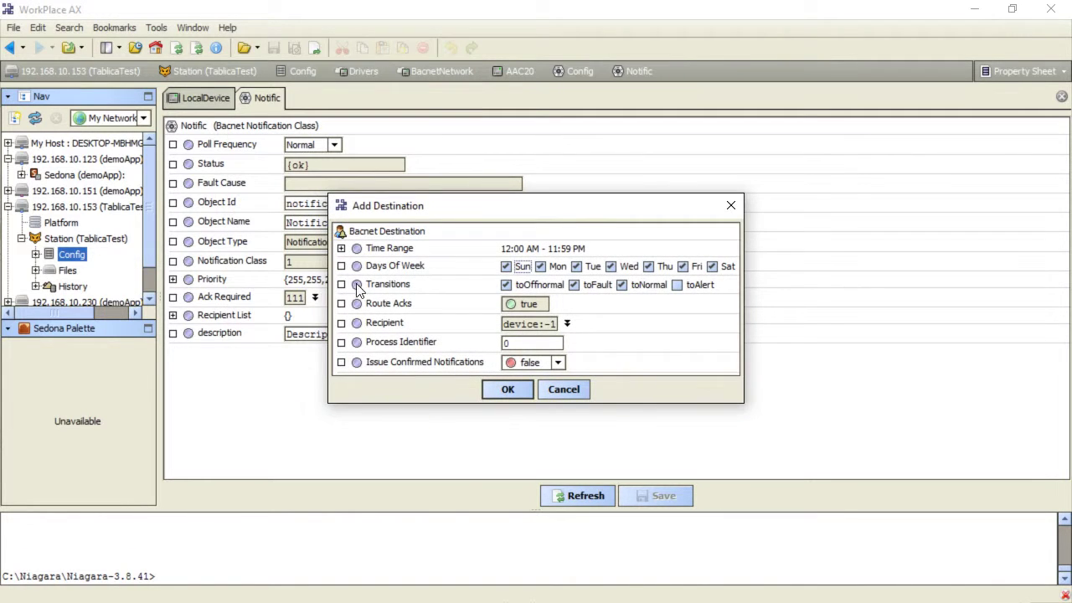
{"action": "left_click", "coordinate": [567, 325]}
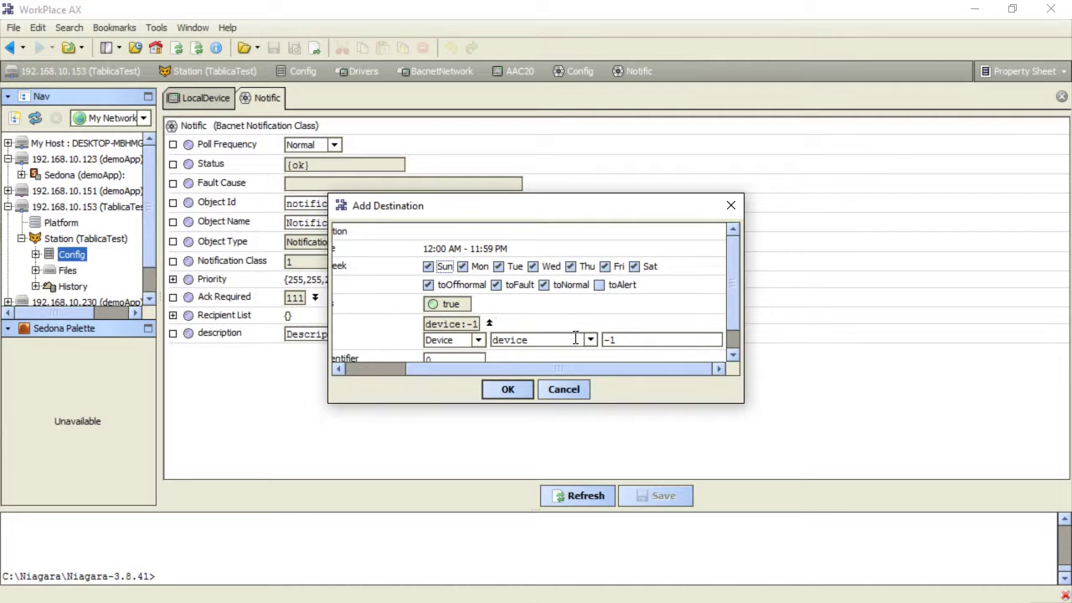
{"action": "left_click_drag", "start_coordinate": [638, 344], "coordinate": [598, 351]}
{"action": "type", "text": "153"}
{"action": "left_click", "coordinate": [508, 390]}
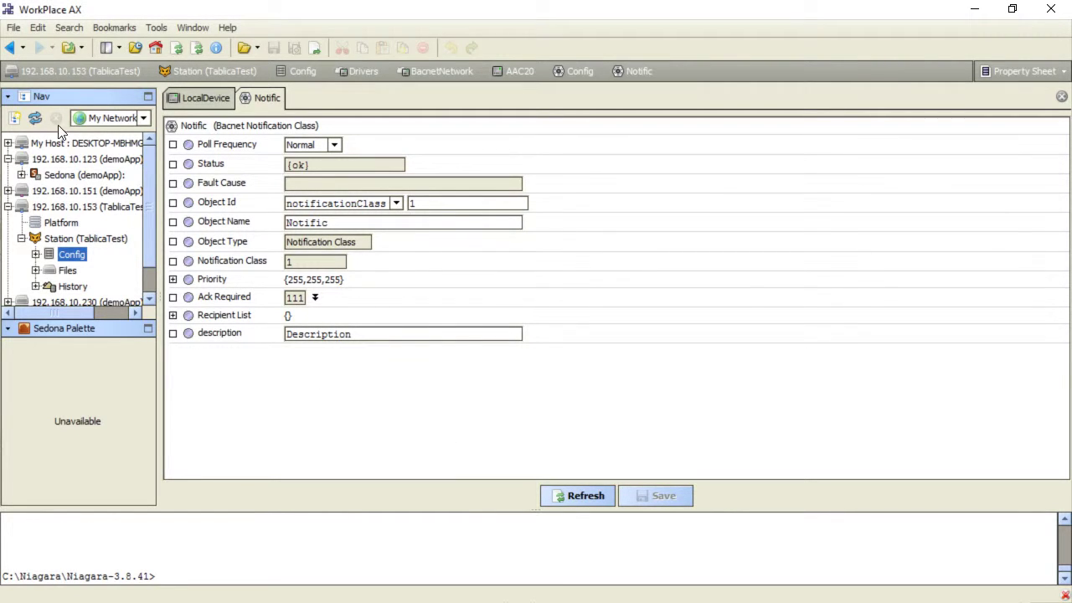
{"action": "left_click", "coordinate": [173, 316]}
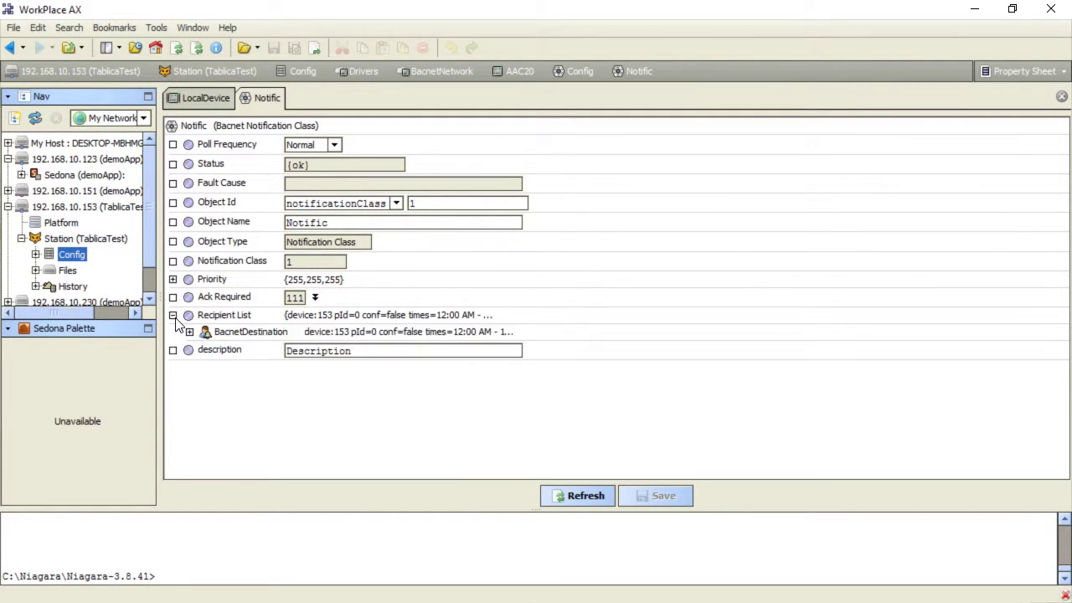
Return to AAC20's Bacnet Config Manager and add the discovered BinaryAlarm and Temperature objects to the database with default settings
{"action": "left_click", "coordinate": [9, 48]}
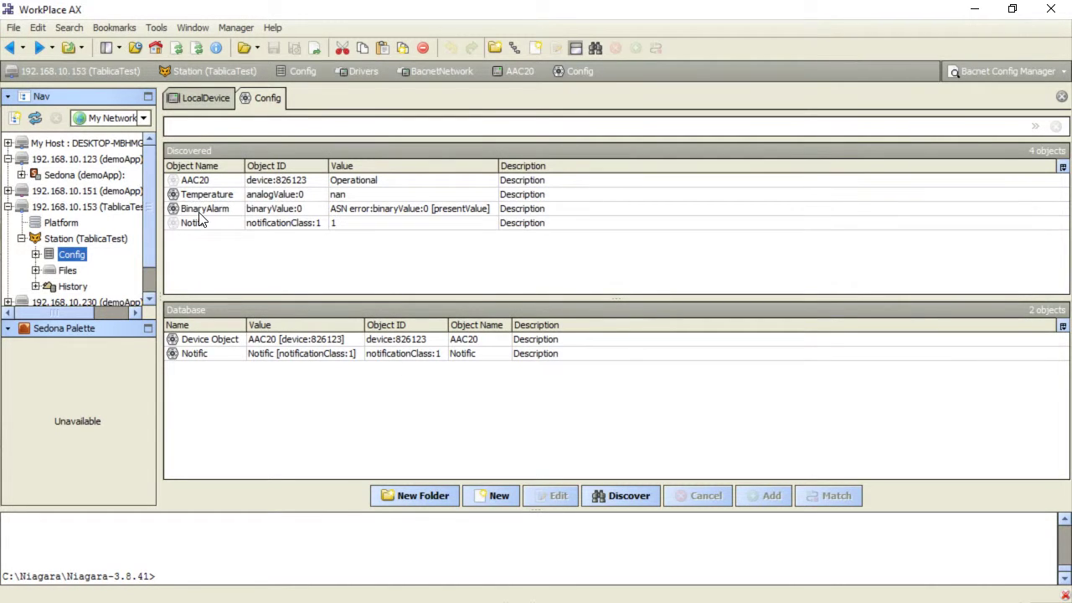
{"action": "left_click_drag", "start_coordinate": [201, 207], "coordinate": [194, 374]}
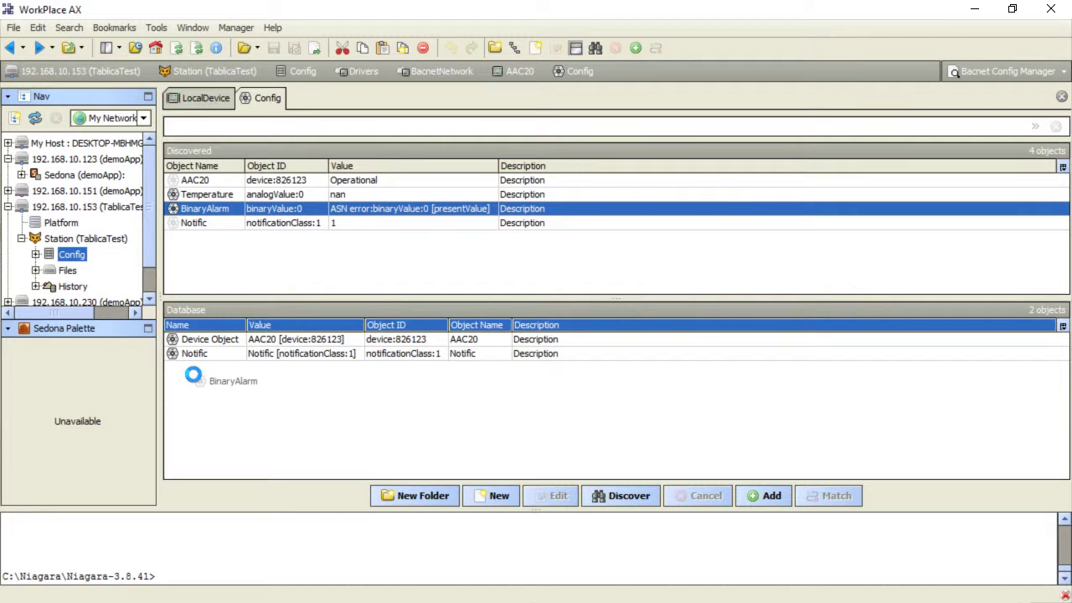
{"action": "left_click", "coordinate": [505, 382]}
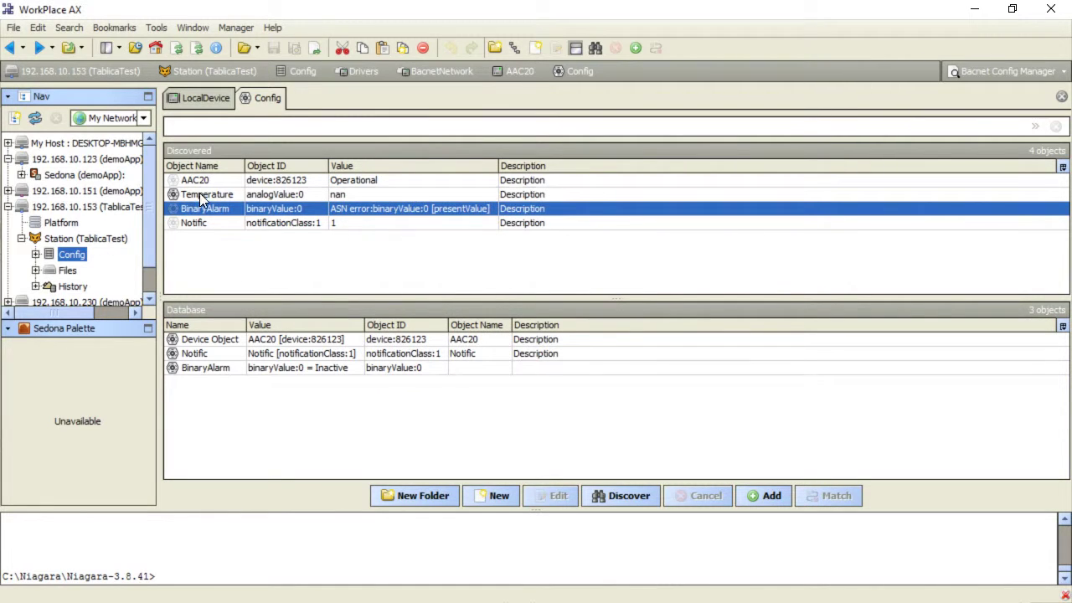
{"action": "left_click_drag", "start_coordinate": [201, 195], "coordinate": [194, 396]}
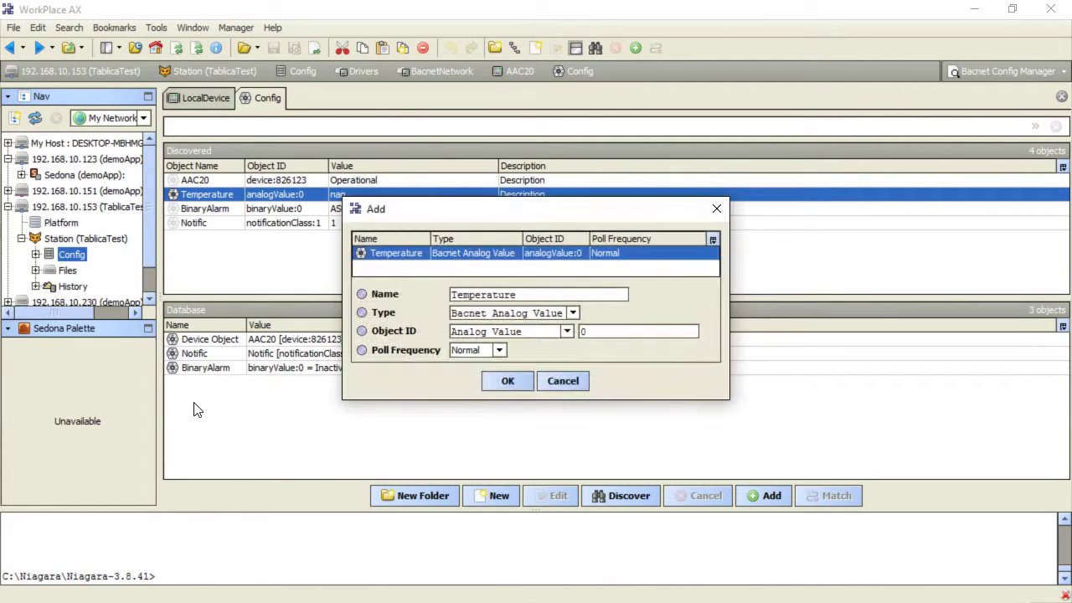
{"action": "left_click", "coordinate": [509, 381]}
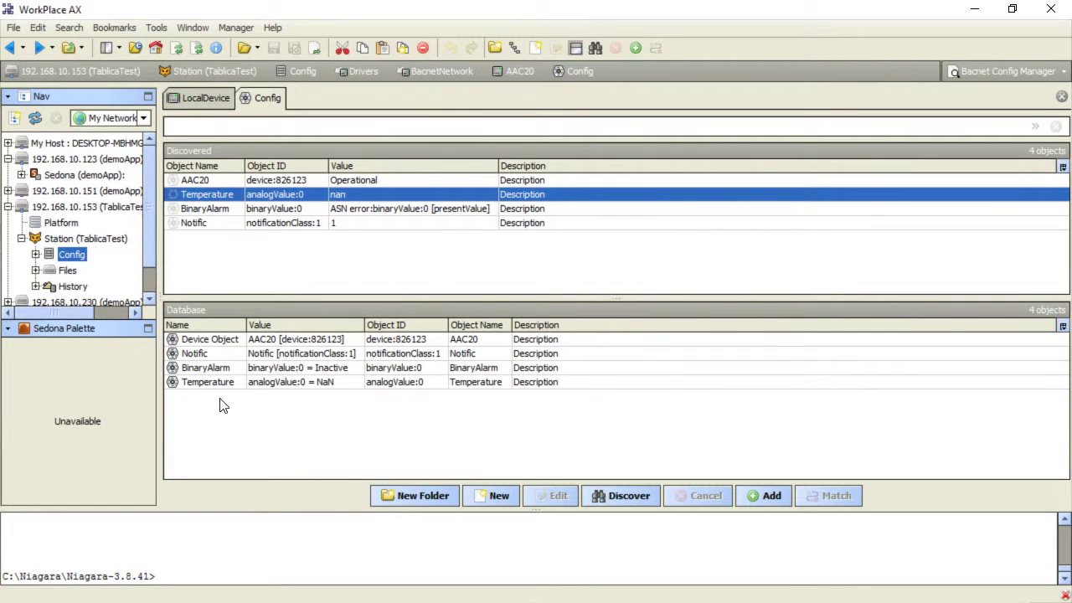
Examine the high limit, low limit and deadband in Temperature's property sheet, and return to the Bacnet Config Manager
{"action": "left_click", "coordinate": [210, 384]}
{"action": "right_click", "coordinate": [210, 383]}
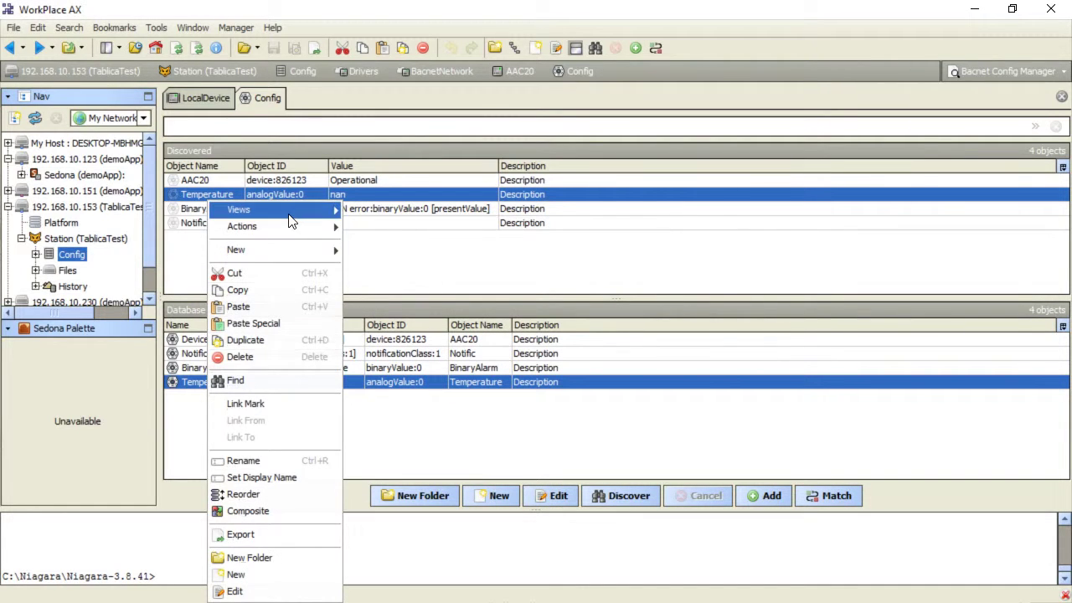
{"action": "mouse_move", "coordinate": [294, 211]}
{"action": "left_click", "coordinate": [382, 212]}
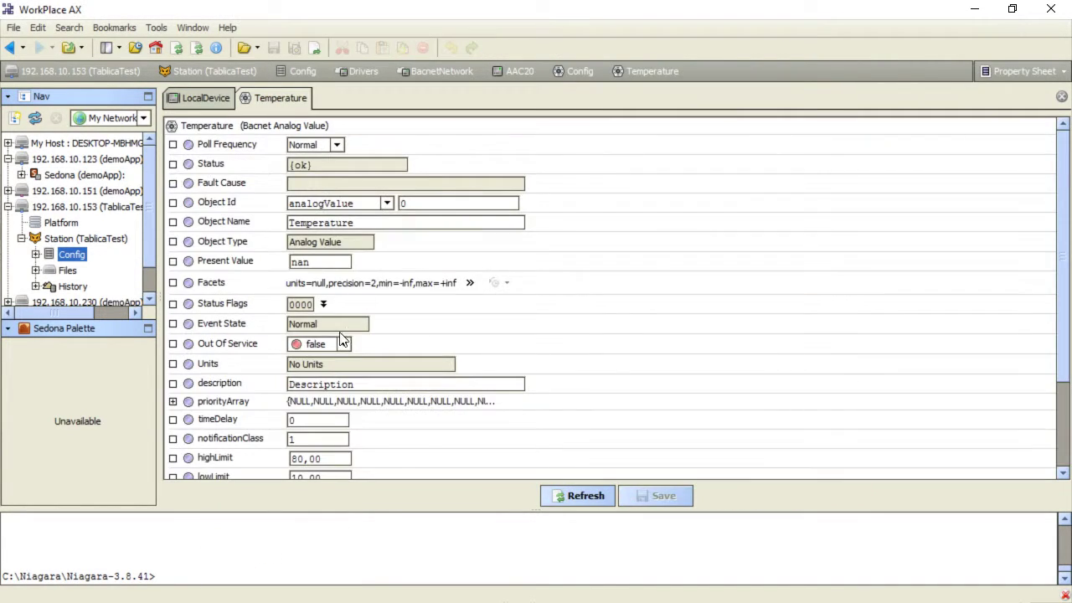
{"action": "scroll", "coordinate": [339, 340], "scroll_direction": "down", "scroll_amount": 3}
{"action": "left_click_drag", "start_coordinate": [325, 336], "coordinate": [270, 362]}
{"action": "left_click_drag", "start_coordinate": [333, 376], "coordinate": [273, 382]}
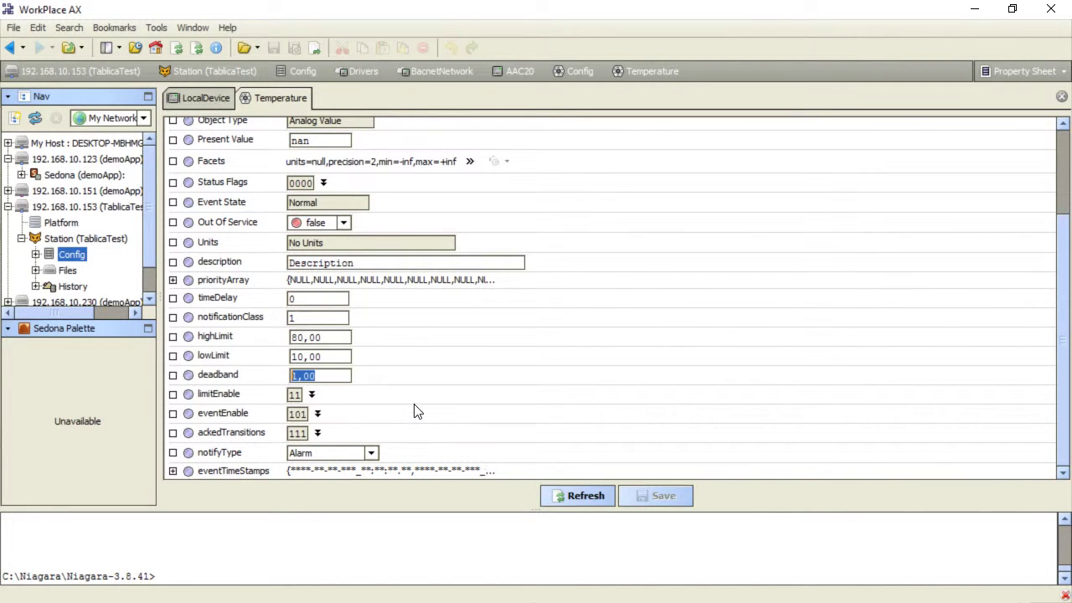
{"action": "left_click", "coordinate": [10, 48]}
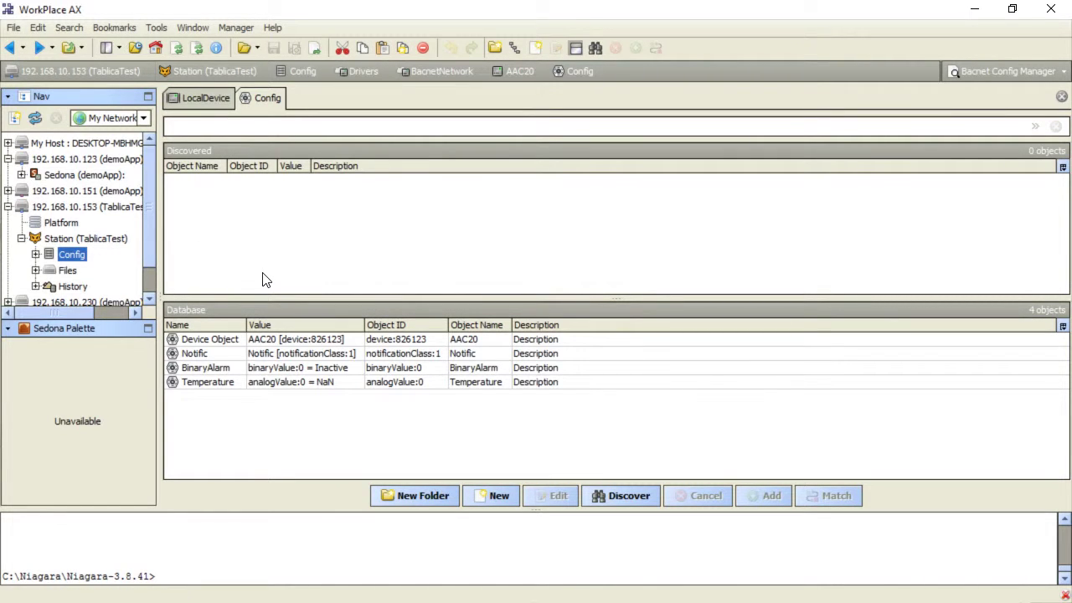
Open the TablicaTest station's AlarmService and bring up the alarm console of the recipient linked to the BACnet alarm class
{"action": "left_click", "coordinate": [292, 71]}
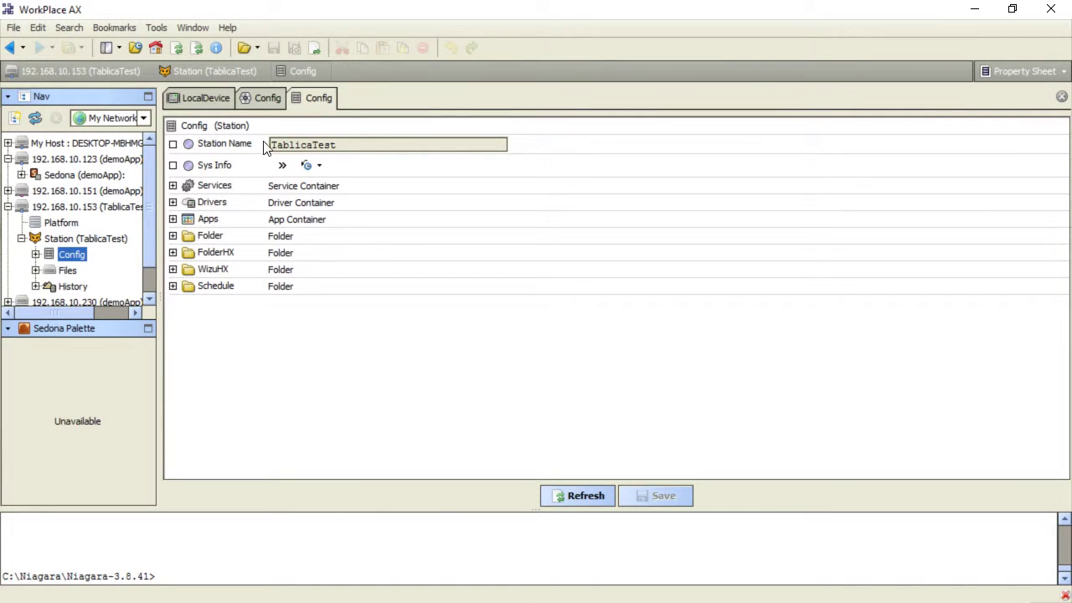
{"action": "left_click", "coordinate": [220, 190]}
{"action": "left_click", "coordinate": [195, 196]}
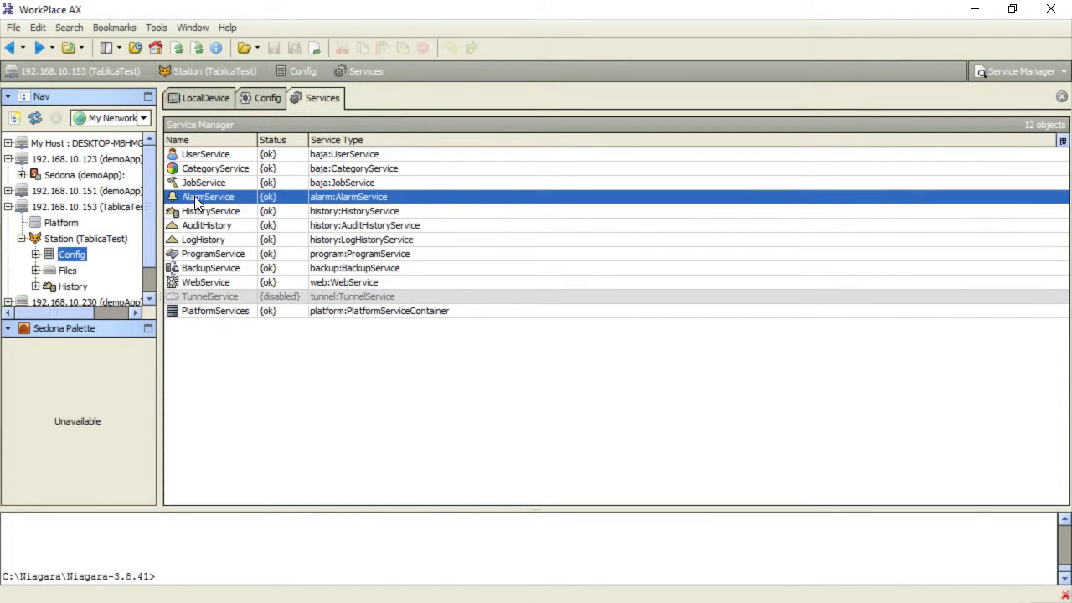
{"action": "double_click", "coordinate": [194, 196]}
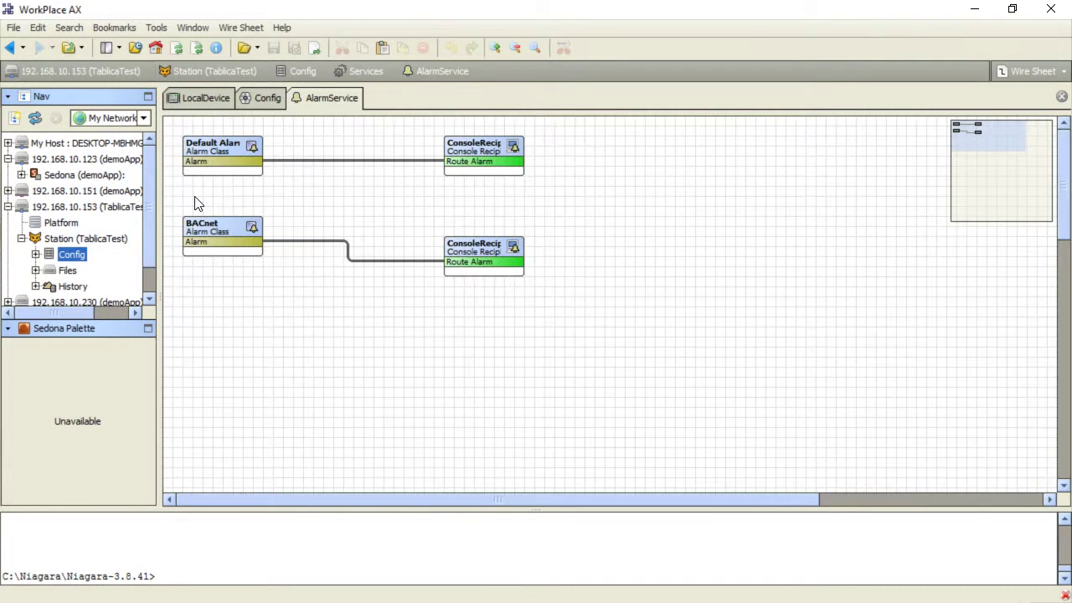
{"action": "left_click", "coordinate": [484, 264]}
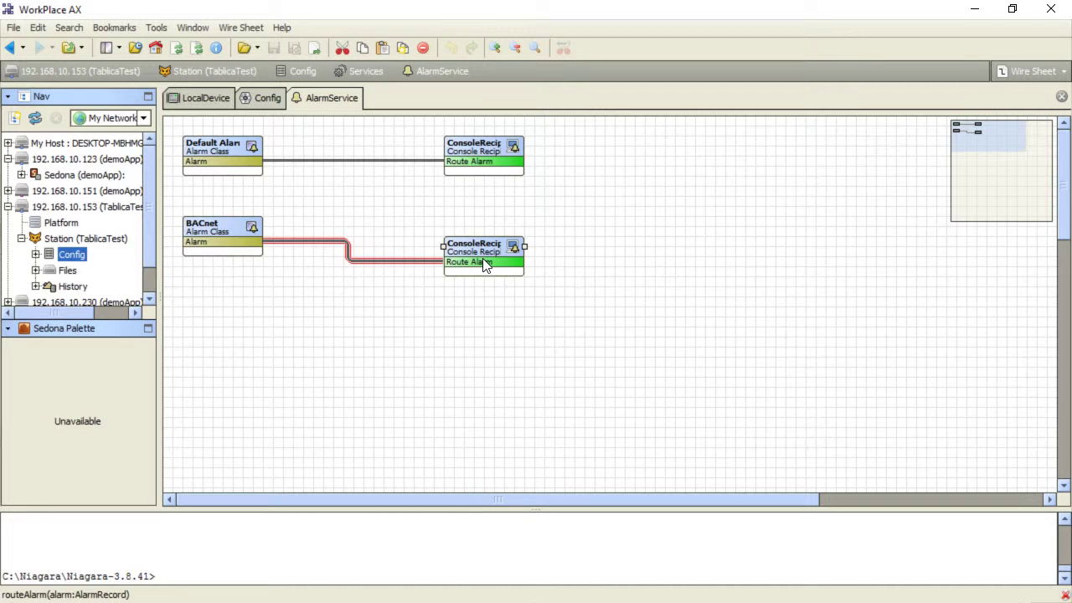
{"action": "double_click", "coordinate": [483, 261]}
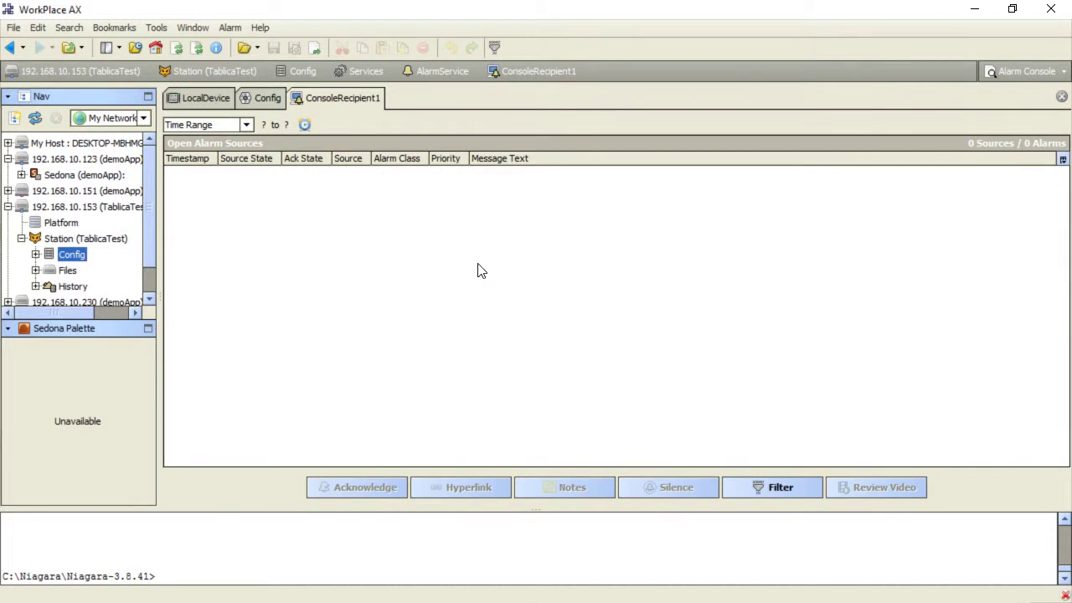
Set the Temperature point in the AAC20's LocalDevice to 0,00 and check the ConsoleRecipient1 alarm console
{"action": "left_click", "coordinate": [193, 99]}
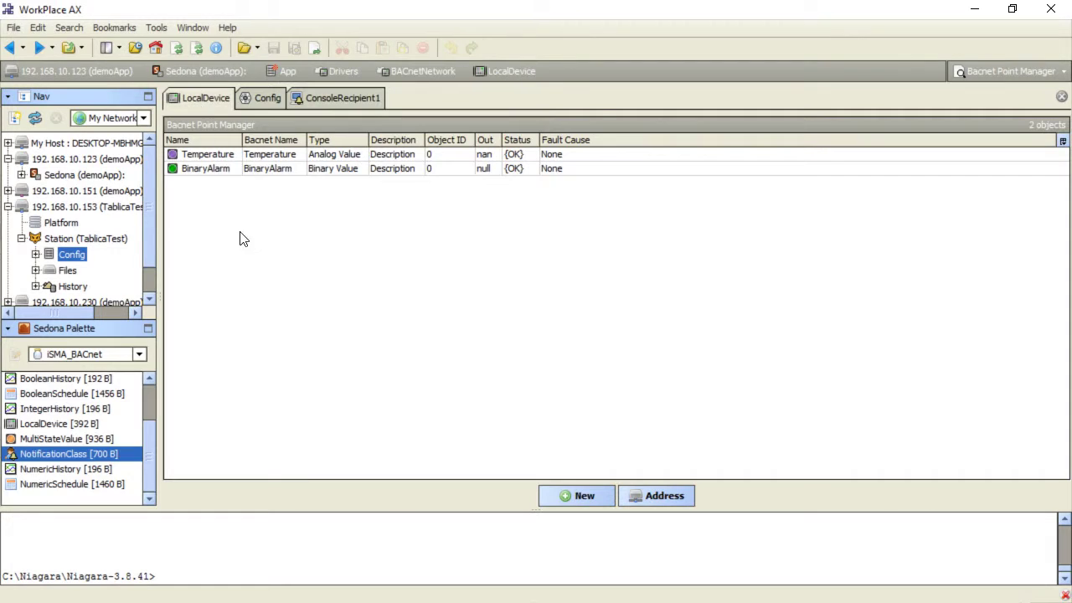
{"action": "right_click", "coordinate": [219, 154]}
{"action": "mouse_move", "coordinate": [271, 175]}
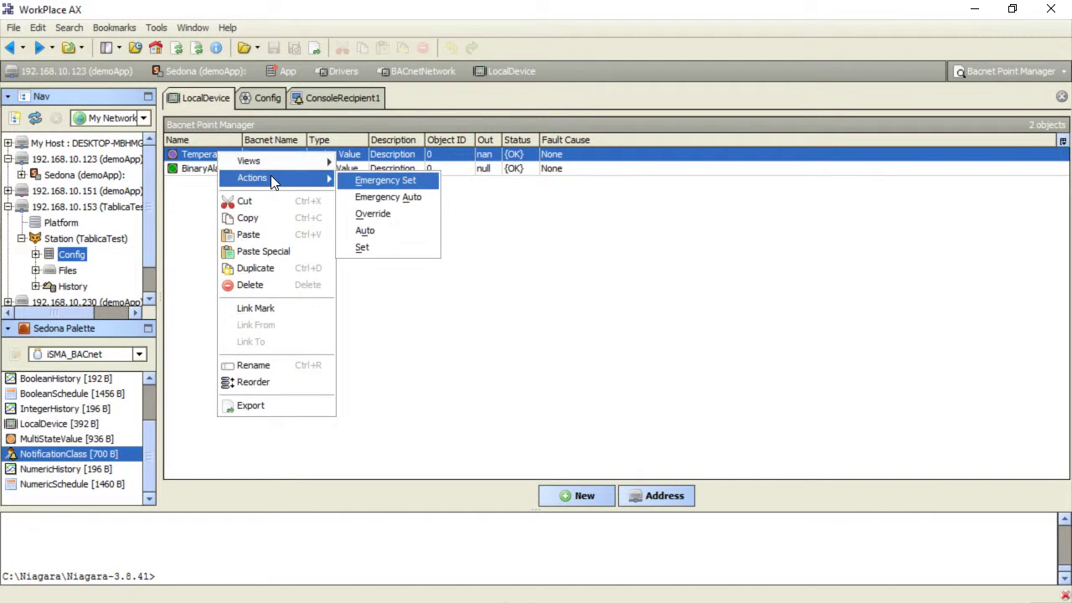
{"action": "left_click", "coordinate": [371, 246]}
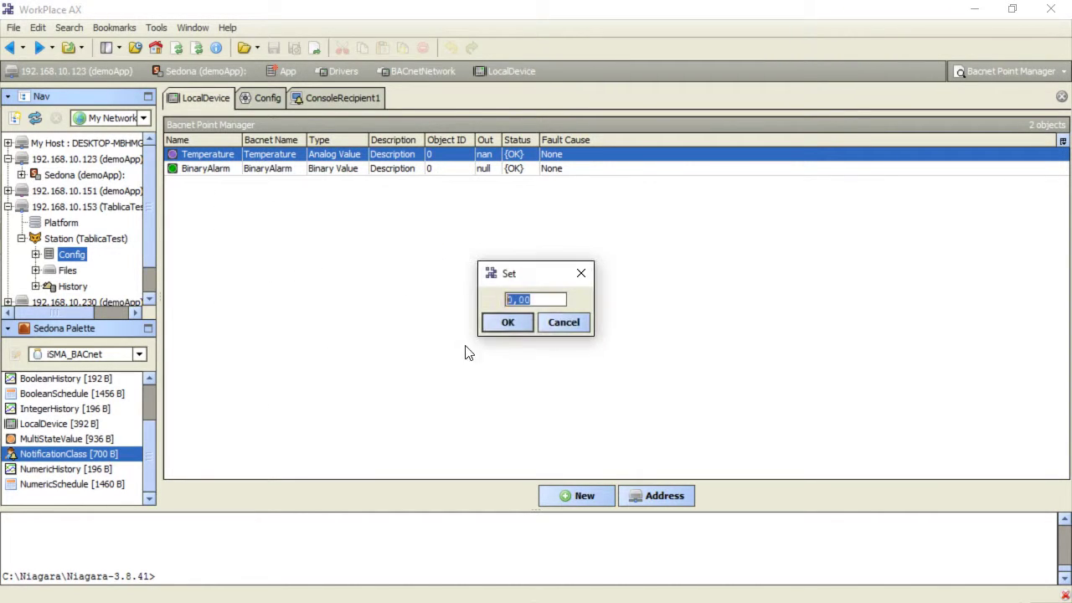
{"action": "left_click", "coordinate": [502, 322]}
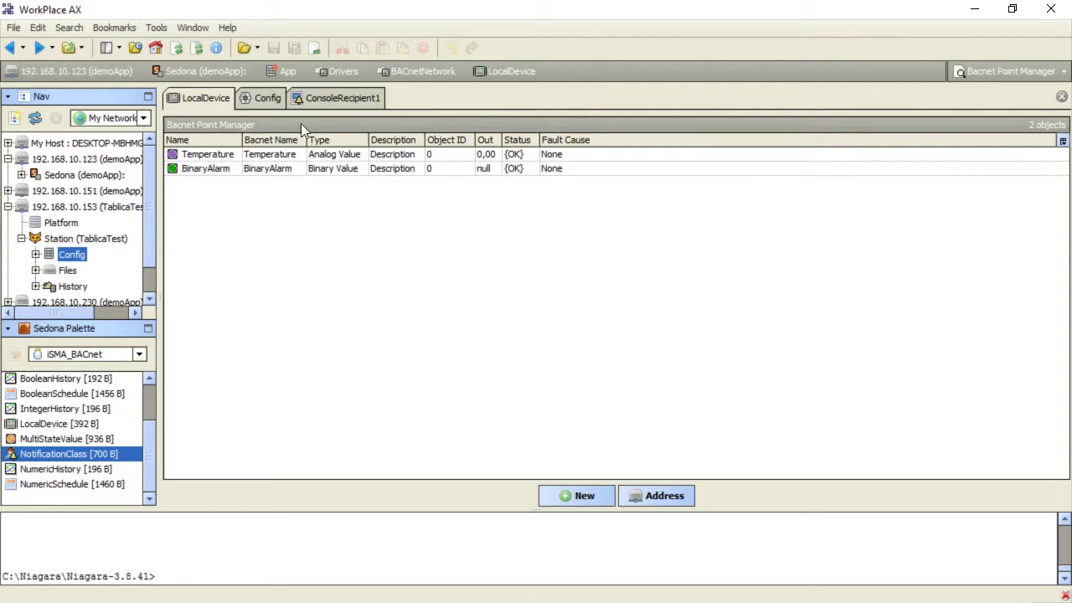
{"action": "left_click", "coordinate": [317, 98]}
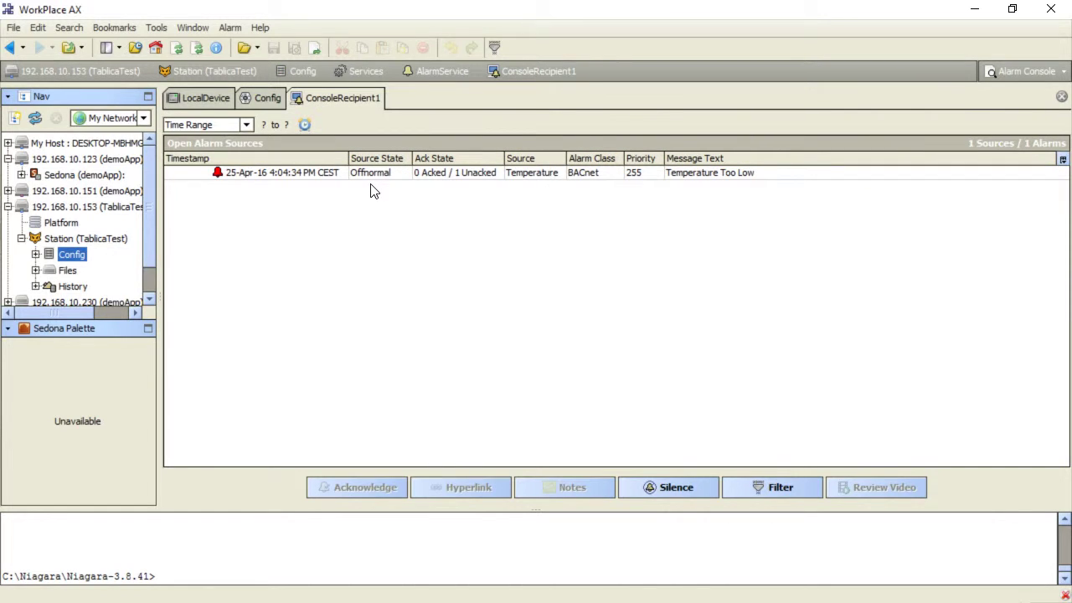
Set the BinaryAlarm point in LocalDevice to false and check the ConsoleRecipient1 alarm console
{"action": "left_click", "coordinate": [198, 96]}
{"action": "right_click", "coordinate": [213, 170]}
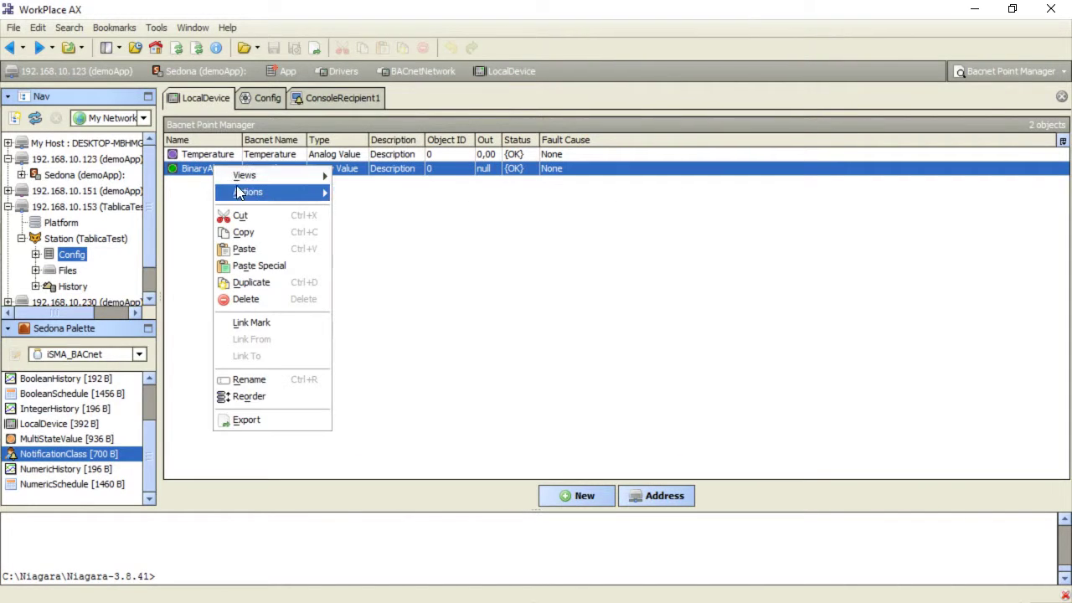
{"action": "mouse_move", "coordinate": [289, 191]}
{"action": "left_click", "coordinate": [354, 260]}
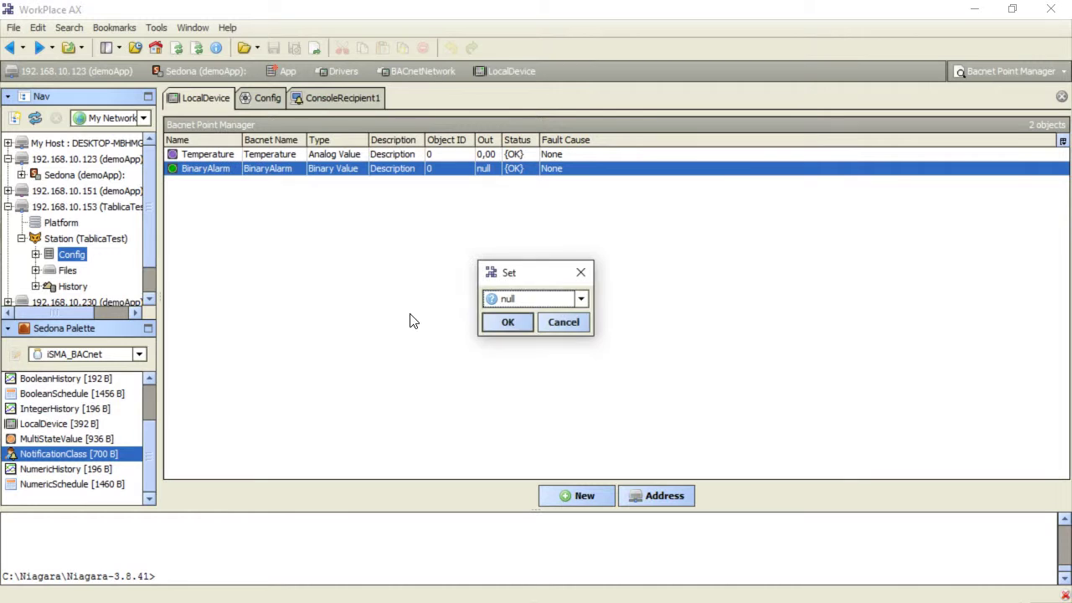
{"action": "left_click", "coordinate": [528, 300]}
{"action": "left_click", "coordinate": [522, 320]}
{"action": "left_click", "coordinate": [503, 321]}
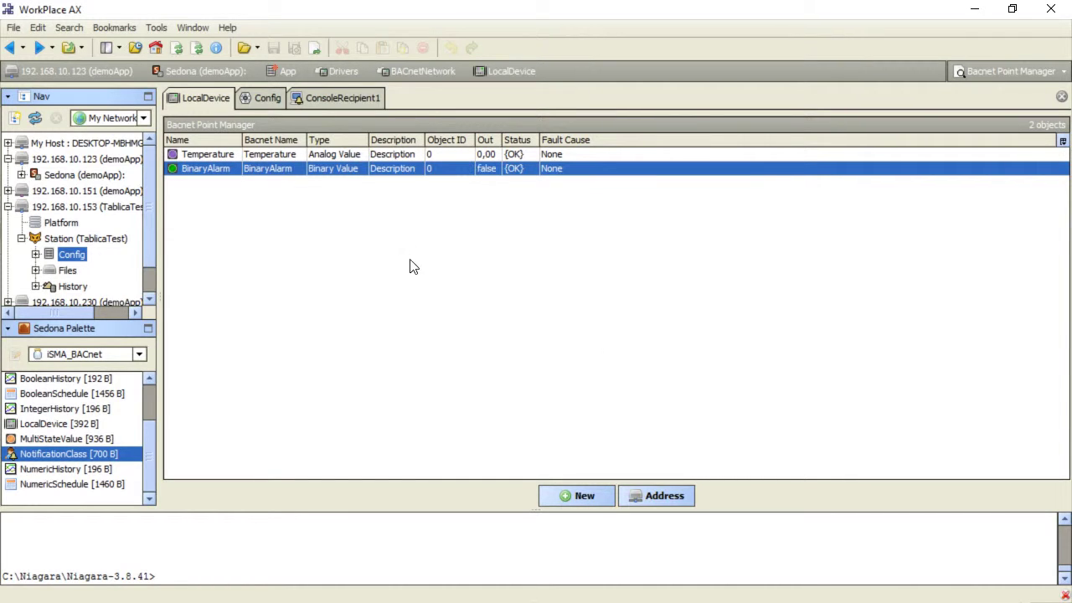
{"action": "left_click", "coordinate": [319, 99]}
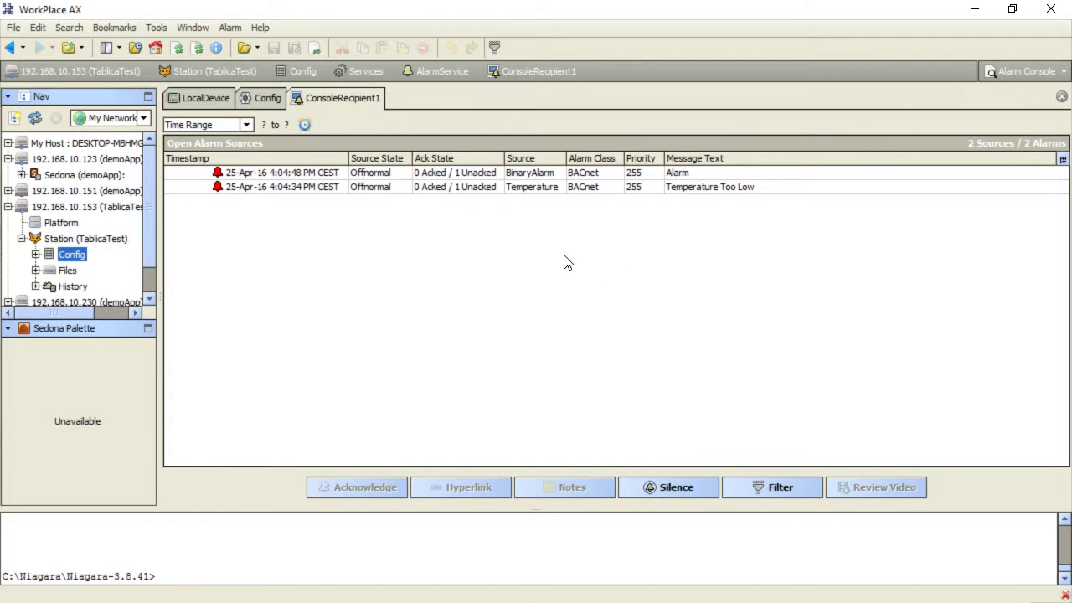
Return to LocalDevice and set the Temperature point to 20
{"action": "left_click", "coordinate": [201, 104]}
{"action": "right_click", "coordinate": [218, 157]}
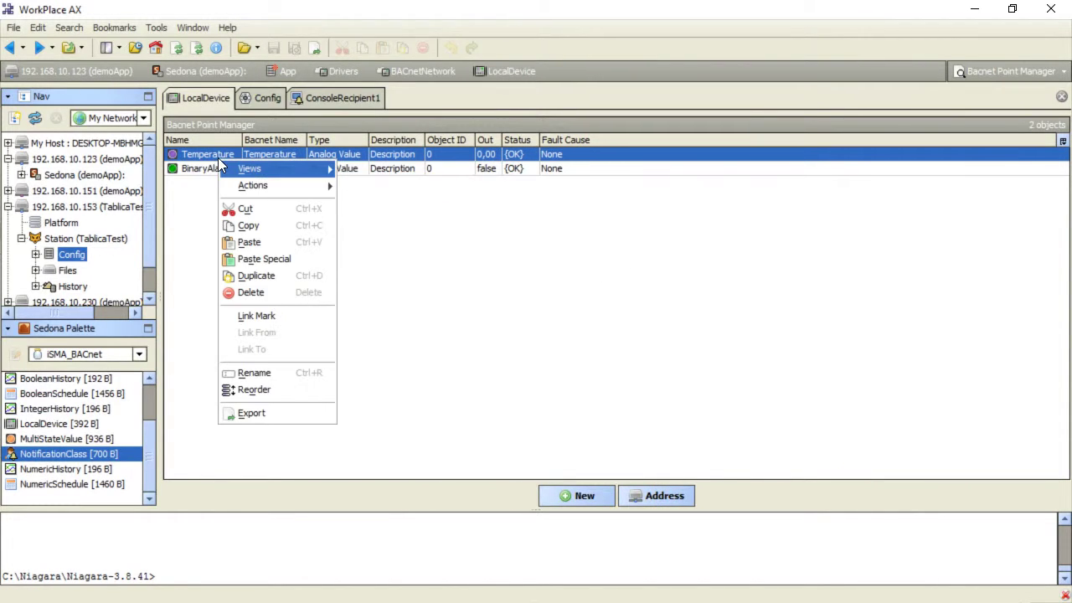
{"action": "mouse_move", "coordinate": [300, 182]}
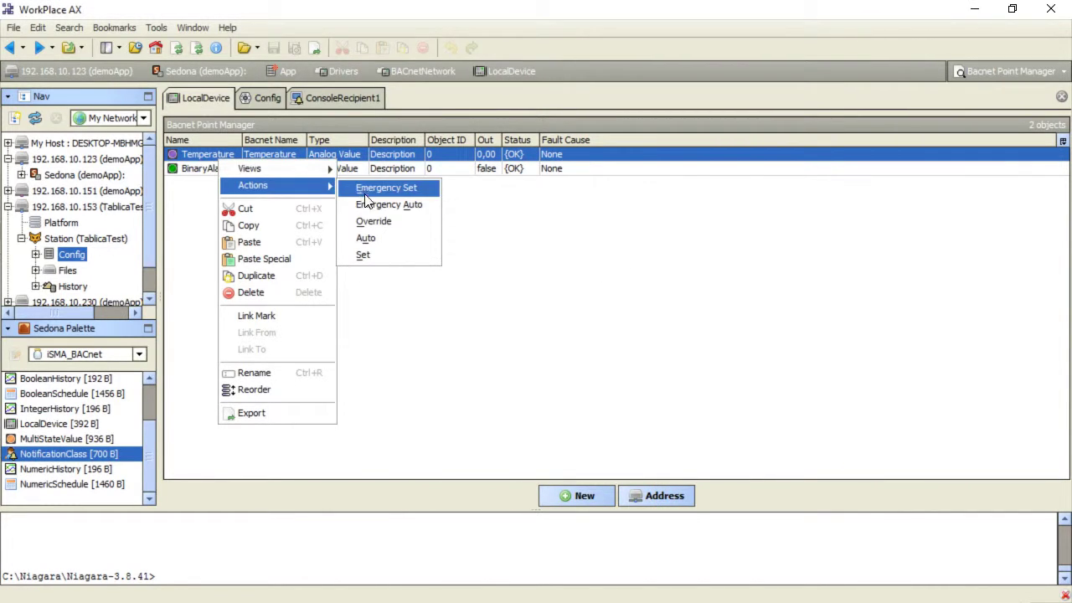
{"action": "left_click", "coordinate": [368, 254]}
{"action": "type", "text": "20"}
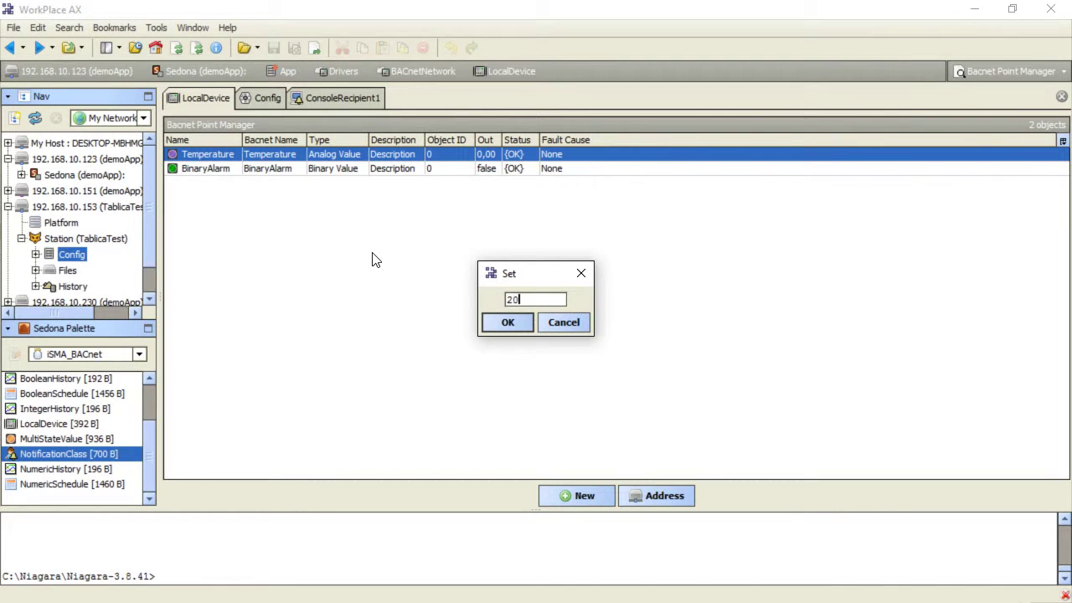
{"action": "key", "text": "Return"}
Set the BinaryAlarm point to true and check both alarm sources in the ConsoleRecipient1 alarm console
{"action": "left_click", "coordinate": [254, 166]}
{"action": "right_click", "coordinate": [254, 165]}
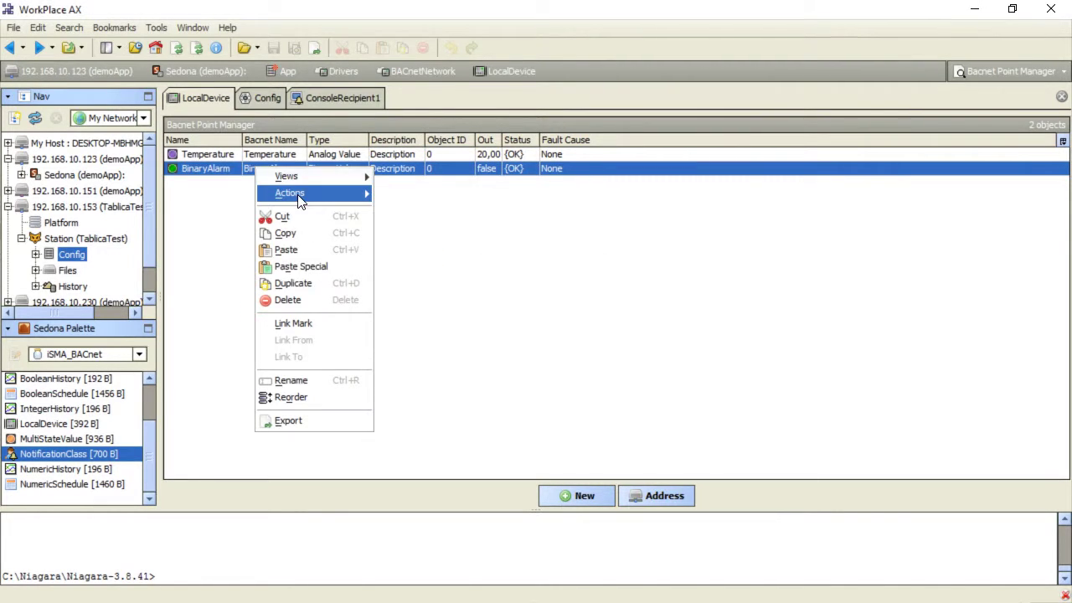
{"action": "mouse_move", "coordinate": [289, 193]}
{"action": "left_click", "coordinate": [410, 264]}
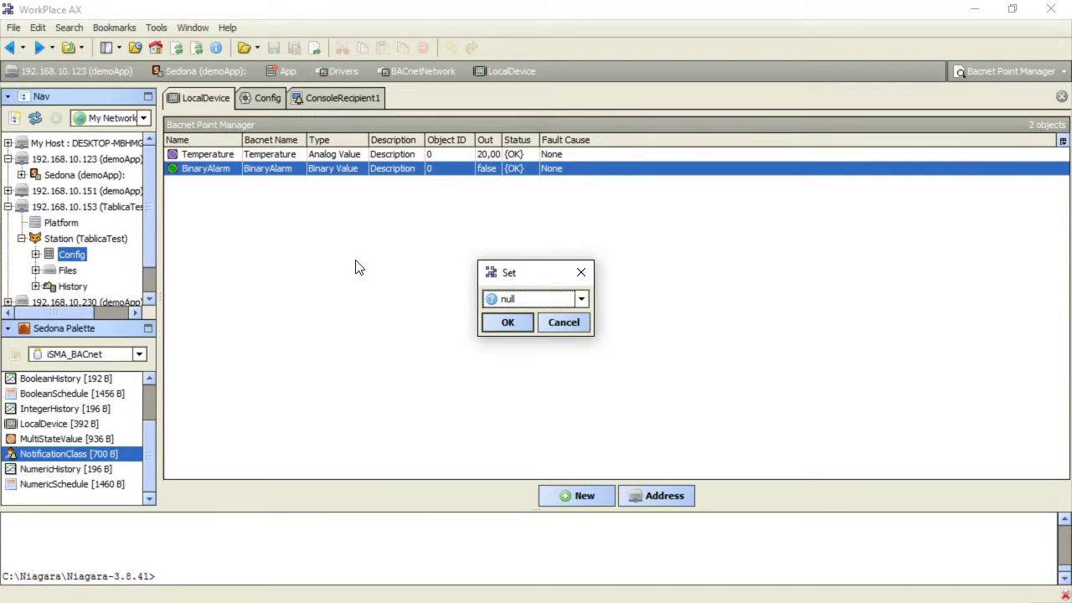
{"action": "left_click", "coordinate": [511, 300]}
{"action": "left_click", "coordinate": [516, 347]}
{"action": "left_click", "coordinate": [506, 327]}
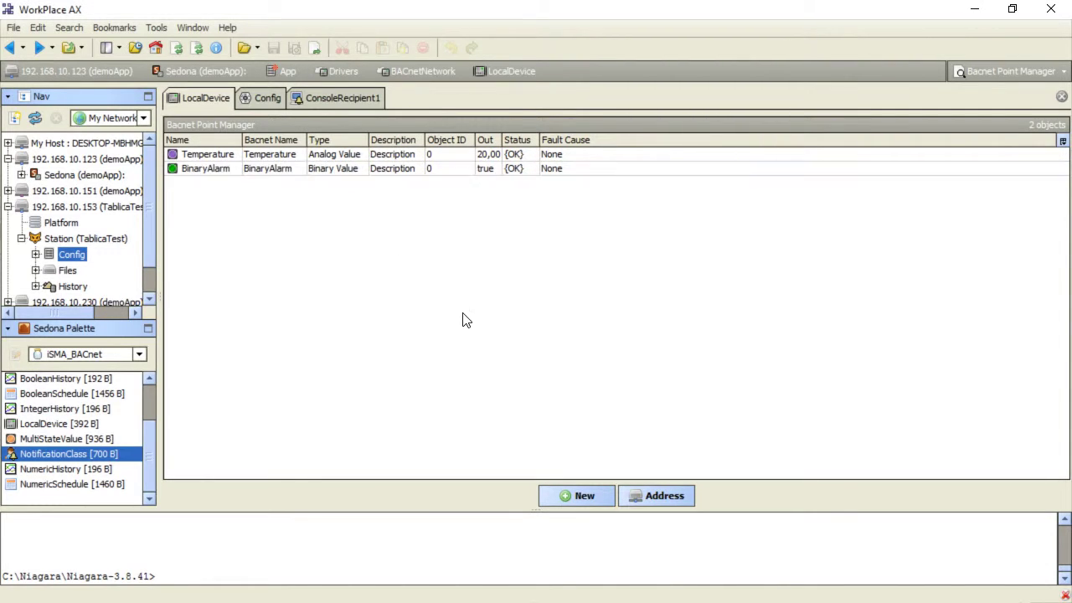
{"action": "left_click", "coordinate": [334, 99]}
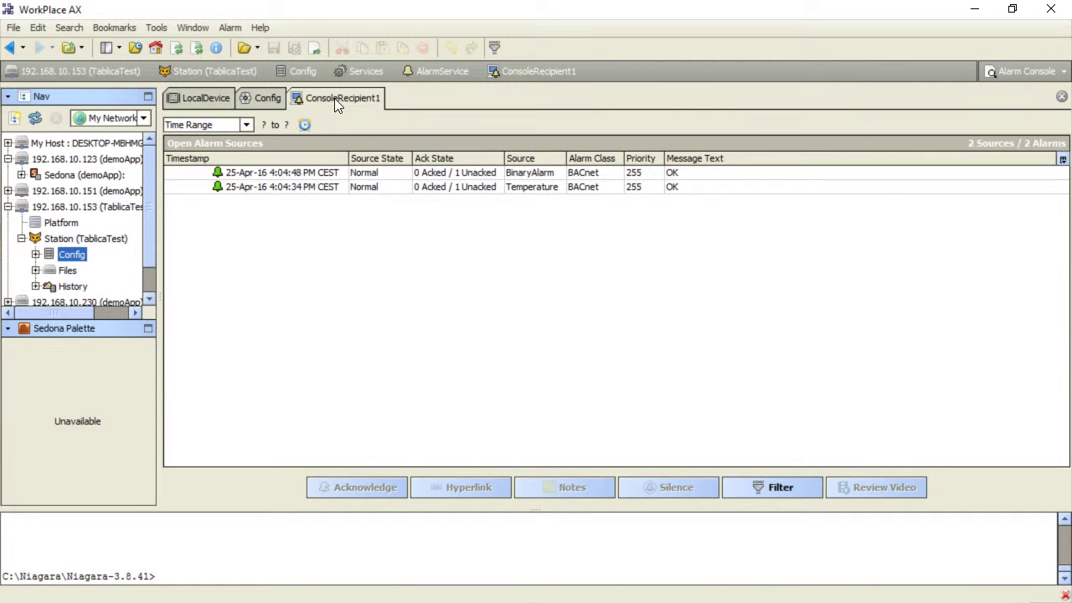